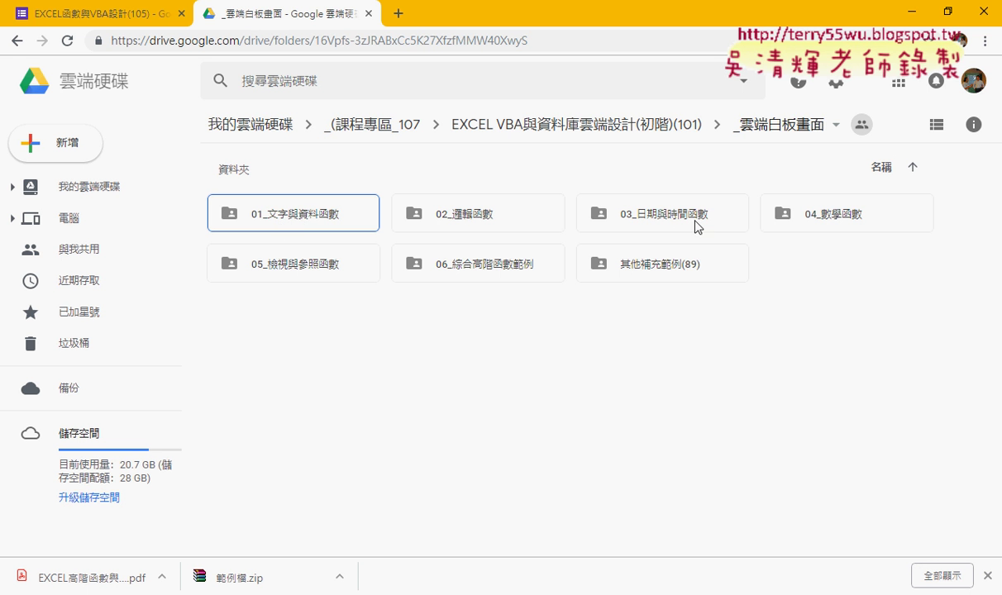
Step: Open the 01_文字與資料函數 folder in Google Drive and select the formula notes document
{"action": "double_click", "coordinate": [297, 215]}
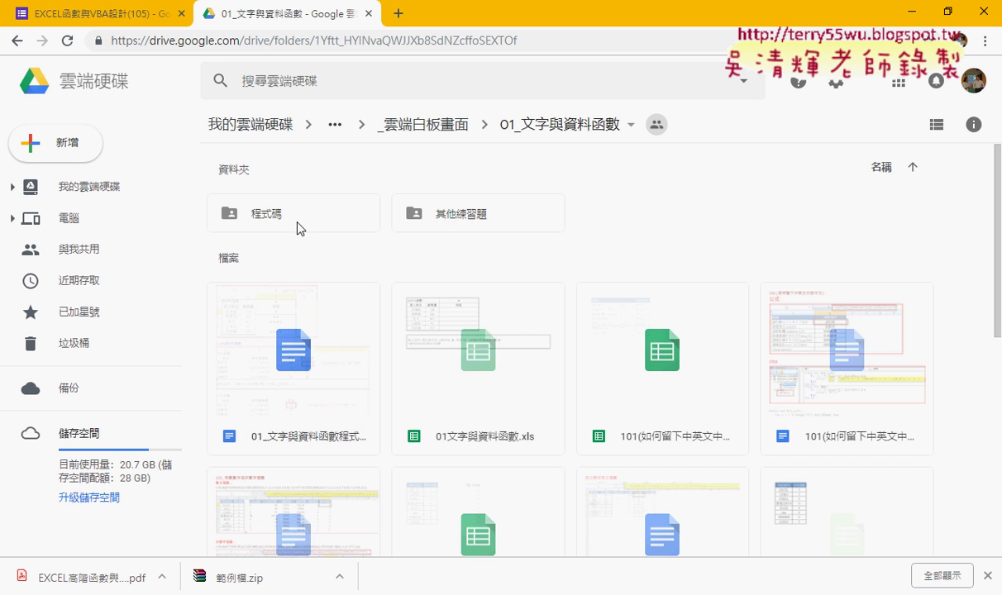
{"action": "left_click", "coordinate": [304, 436]}
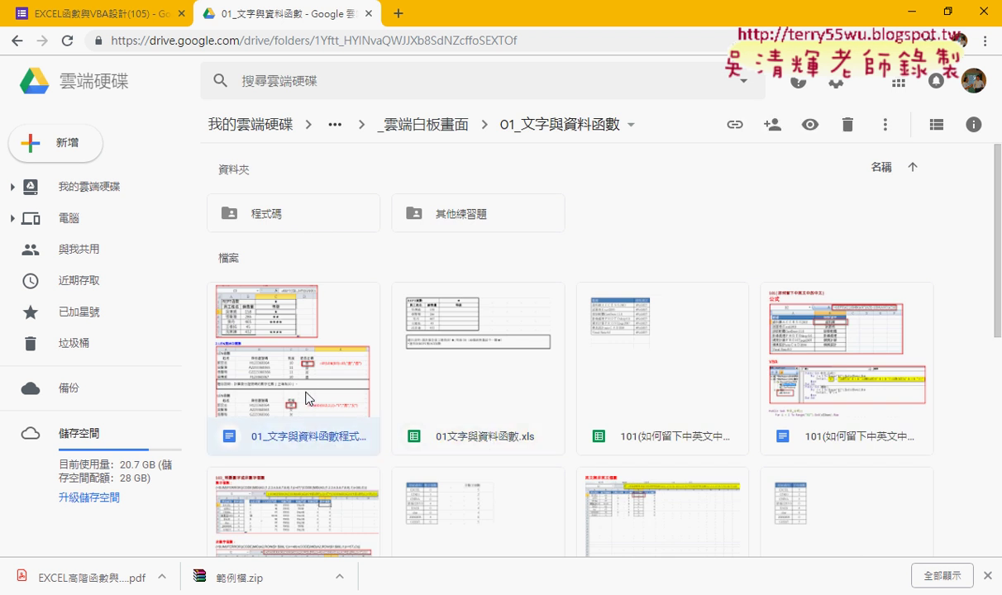
Step: Open 01_文字與資料函數程式碼.docx and scroll to highlight the 2.LEN與MID函數 heading
{"action": "double_click", "coordinate": [305, 394]}
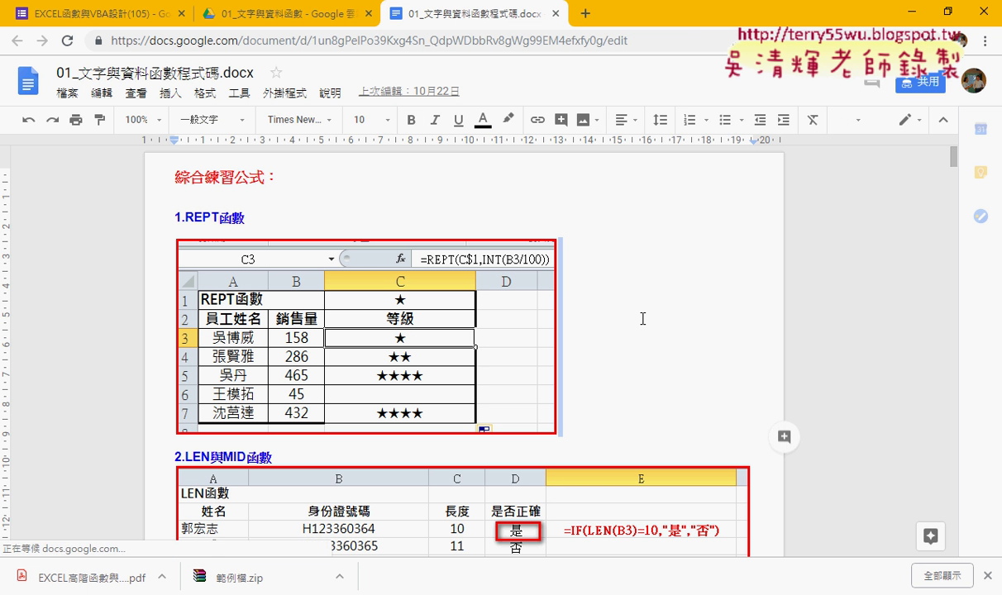
{"action": "scroll", "coordinate": [643, 318], "scroll_direction": "down", "scroll_amount": 3}
{"action": "scroll", "coordinate": [643, 318], "scroll_direction": "down", "scroll_amount": 1}
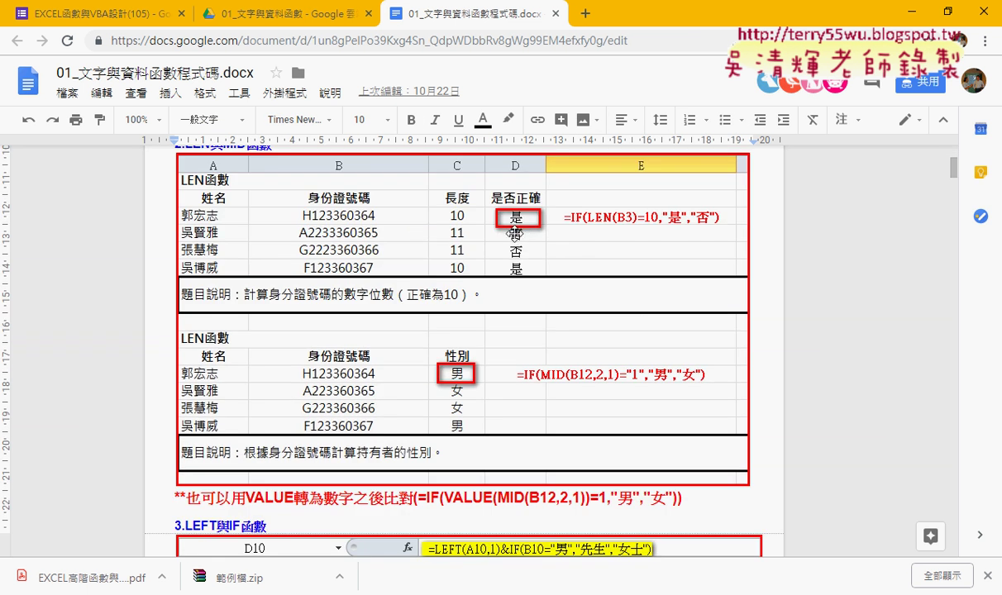
{"action": "scroll", "coordinate": [217, 186], "scroll_direction": "up", "scroll_amount": 1}
{"action": "left_click_drag", "start_coordinate": [187, 219], "coordinate": [272, 219]}
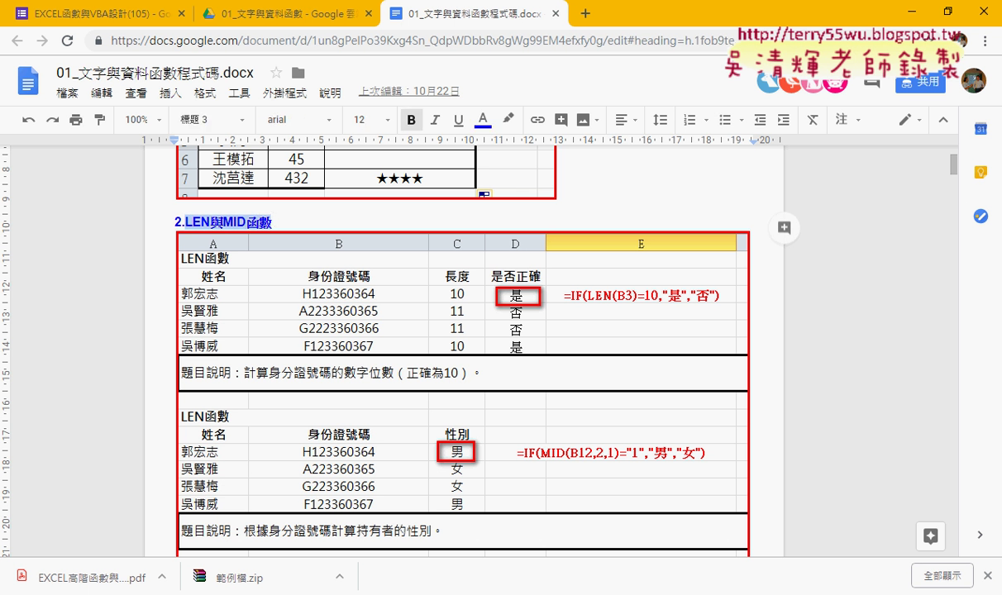
Step: Switch to Excel's LEN&MID sheet, scroll to the top, and select the first ID number in B3
{"action": "key", "text": "alt+Tab"}
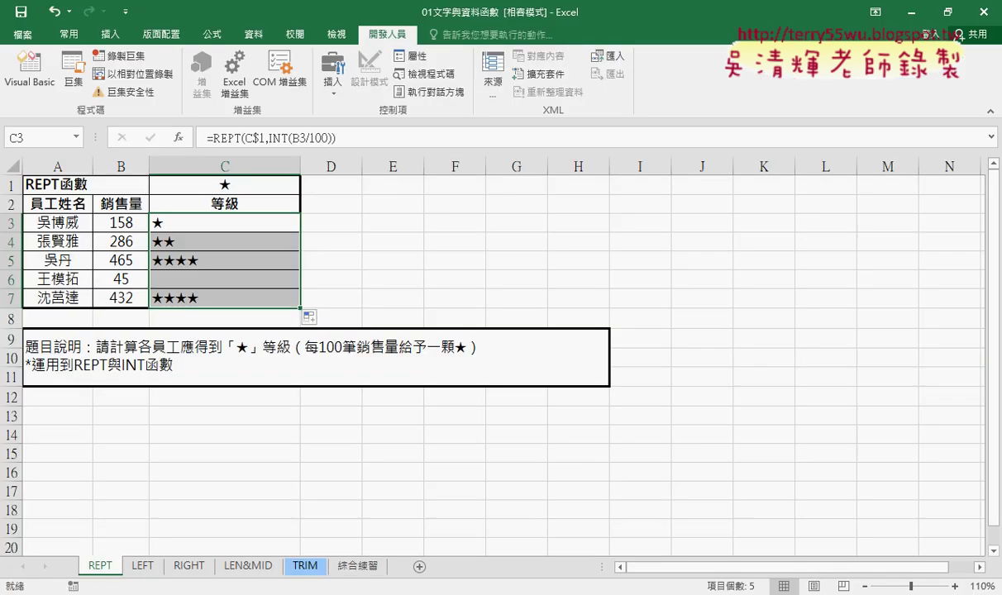
{"action": "left_click", "coordinate": [246, 567]}
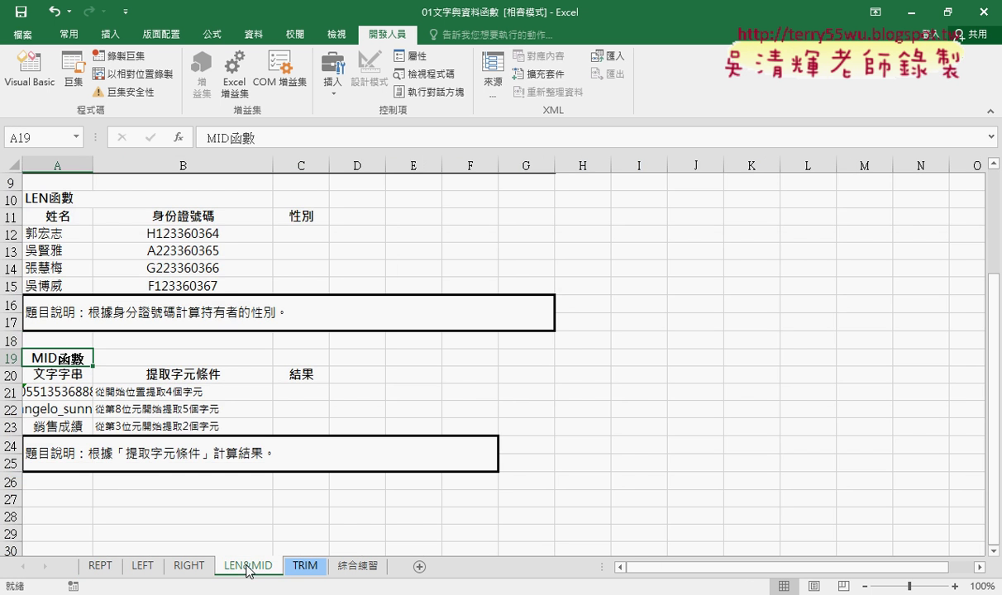
{"action": "scroll", "coordinate": [295, 507], "scroll_direction": "up", "scroll_amount": 2}
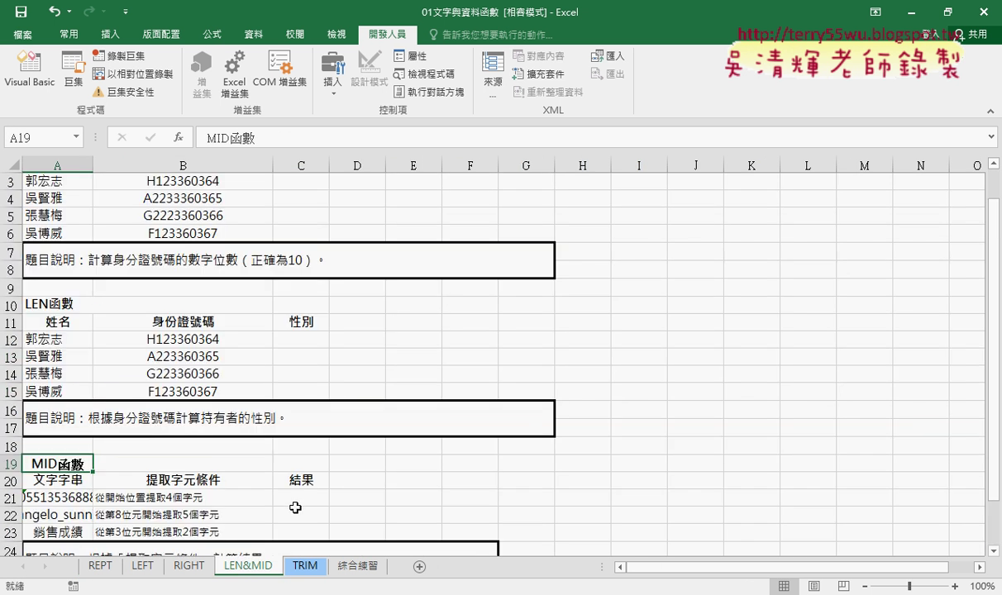
{"action": "scroll", "coordinate": [295, 508], "scroll_direction": "up", "scroll_amount": 1}
{"action": "left_click", "coordinate": [160, 214]}
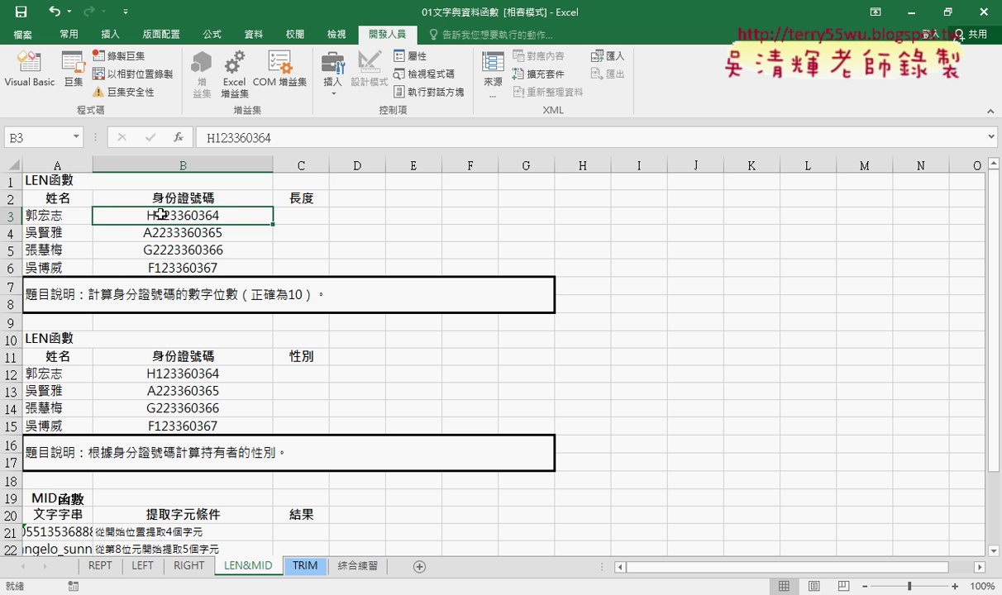
{"action": "left_click", "coordinate": [293, 214]}
{"action": "left_click", "coordinate": [175, 213]}
Step: Start inserting a function into C3 and pick LEN from the function list
{"action": "left_click", "coordinate": [310, 214]}
{"action": "left_click", "coordinate": [180, 137]}
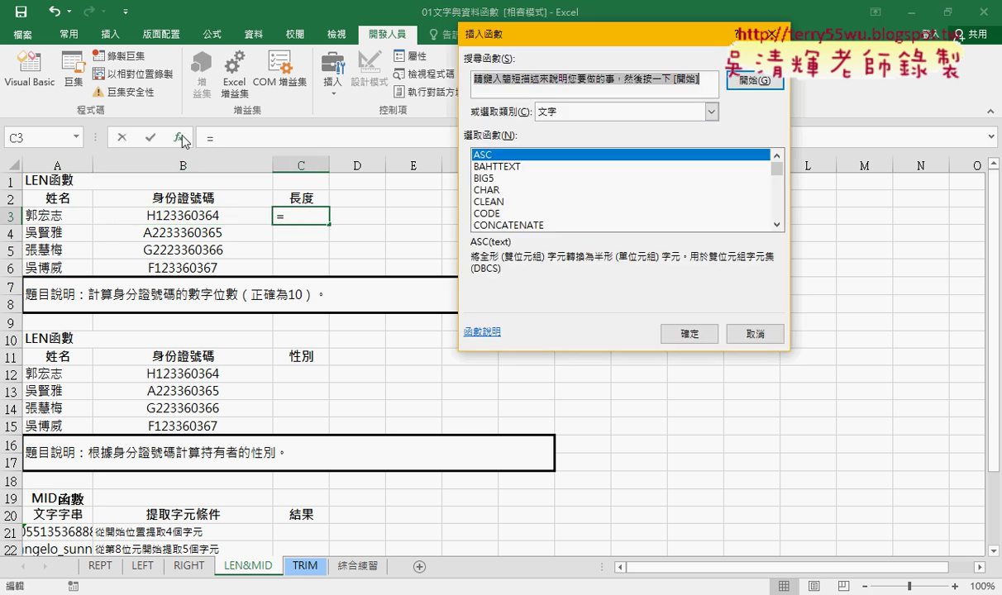
{"action": "left_click", "coordinate": [777, 224]}
{"action": "left_click", "coordinate": [778, 225]}
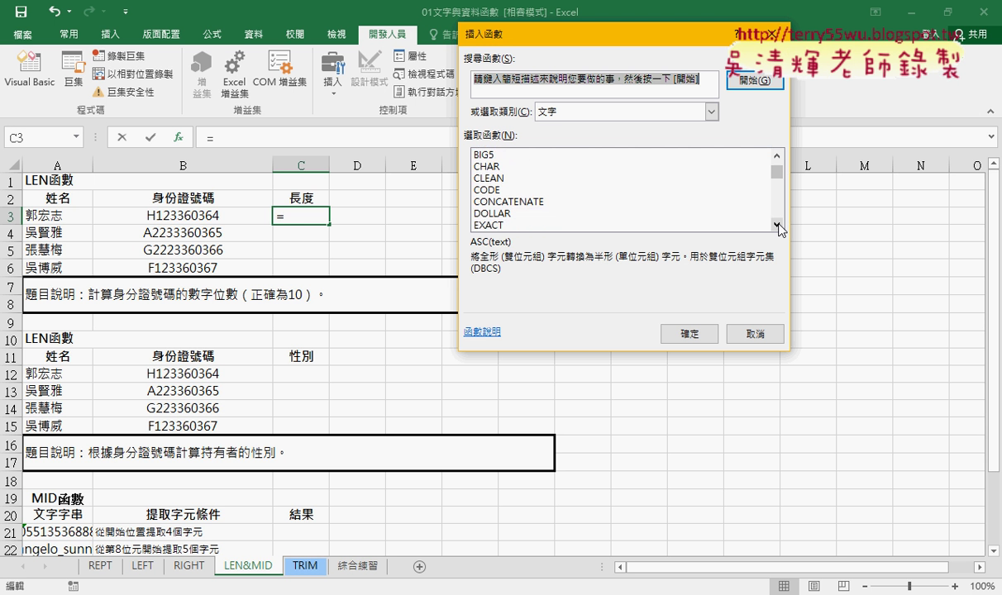
{"action": "double_click", "coordinate": [777, 224]}
{"action": "left_click", "coordinate": [777, 224]}
{"action": "double_click", "coordinate": [777, 224]}
{"action": "left_click", "coordinate": [778, 224]}
{"action": "double_click", "coordinate": [777, 224]}
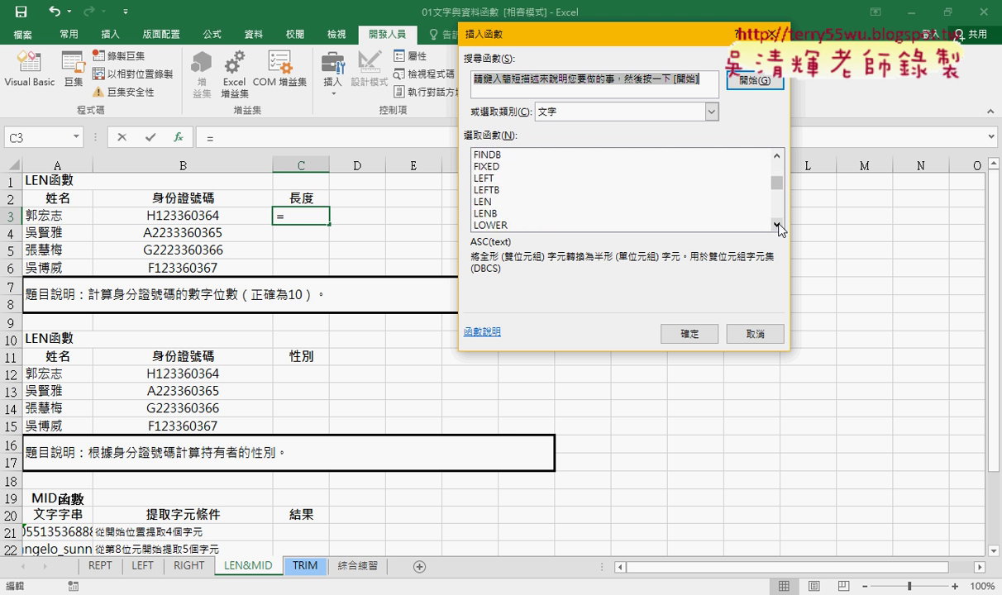
{"action": "left_click", "coordinate": [488, 202]}
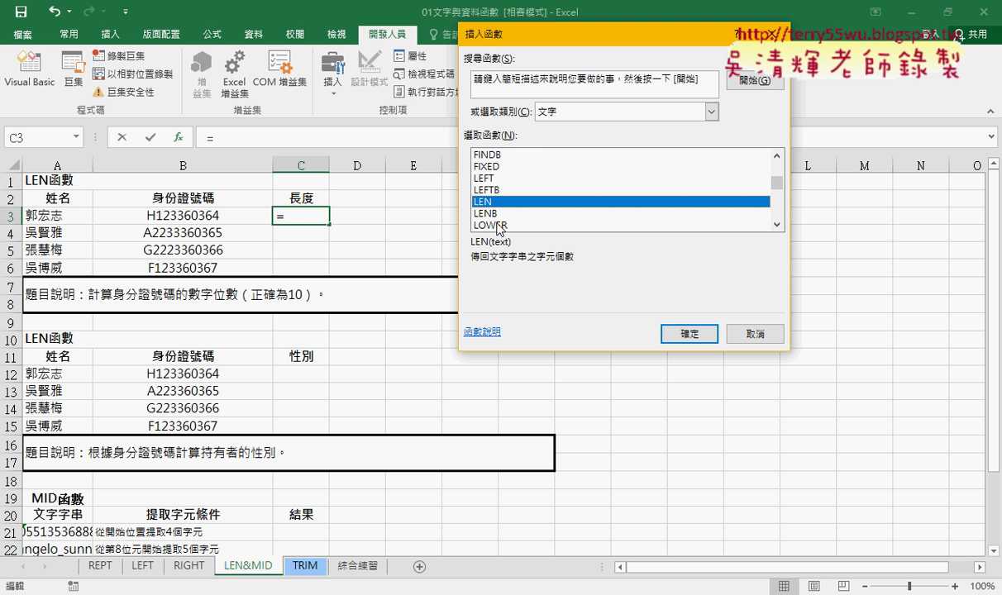
Step: Compare the LEN and LENB descriptions, then confirm LEN as the function
{"action": "left_click", "coordinate": [471, 212]}
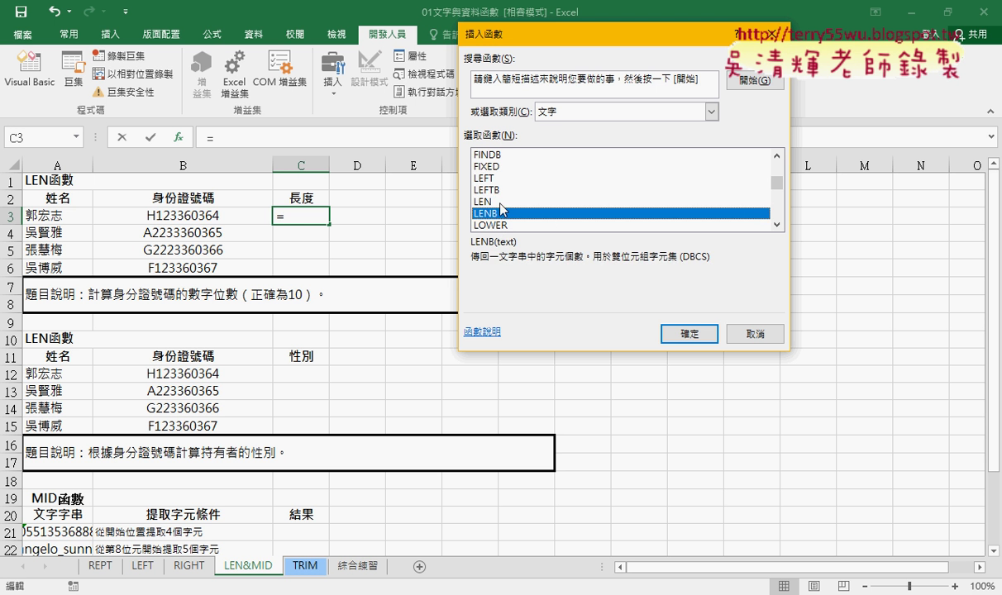
{"action": "key", "text": "Up"}
{"action": "left_click", "coordinate": [499, 215]}
{"action": "left_click", "coordinate": [477, 201]}
{"action": "left_click", "coordinate": [499, 214]}
{"action": "left_click", "coordinate": [478, 201]}
{"action": "left_click", "coordinate": [704, 333]}
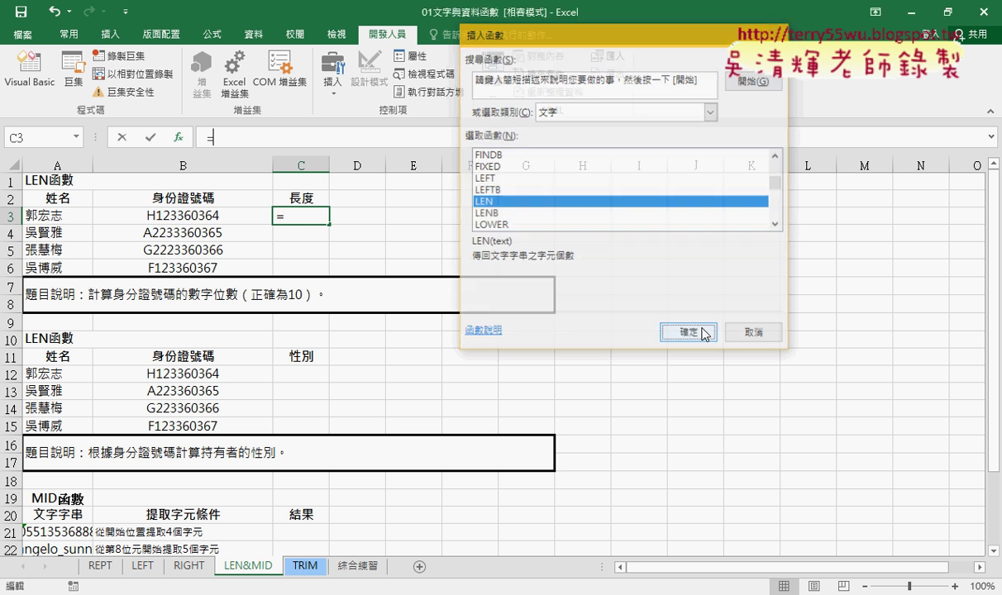
Step: Set LEN's text to B3 and fill the formula down to C6, giving 10, 11, 11, 10
{"action": "left_click", "coordinate": [197, 216]}
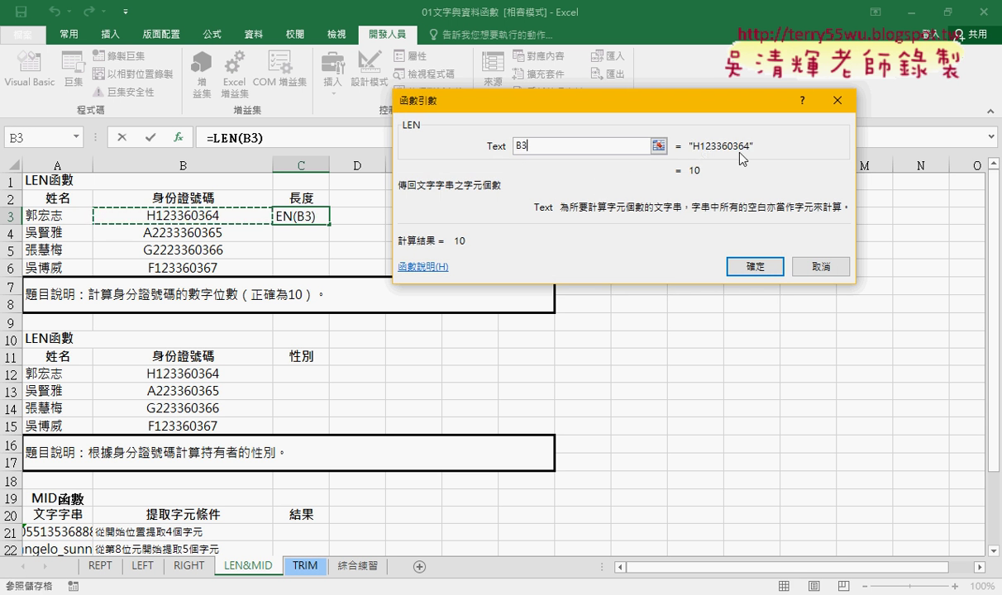
{"action": "left_click", "coordinate": [754, 266]}
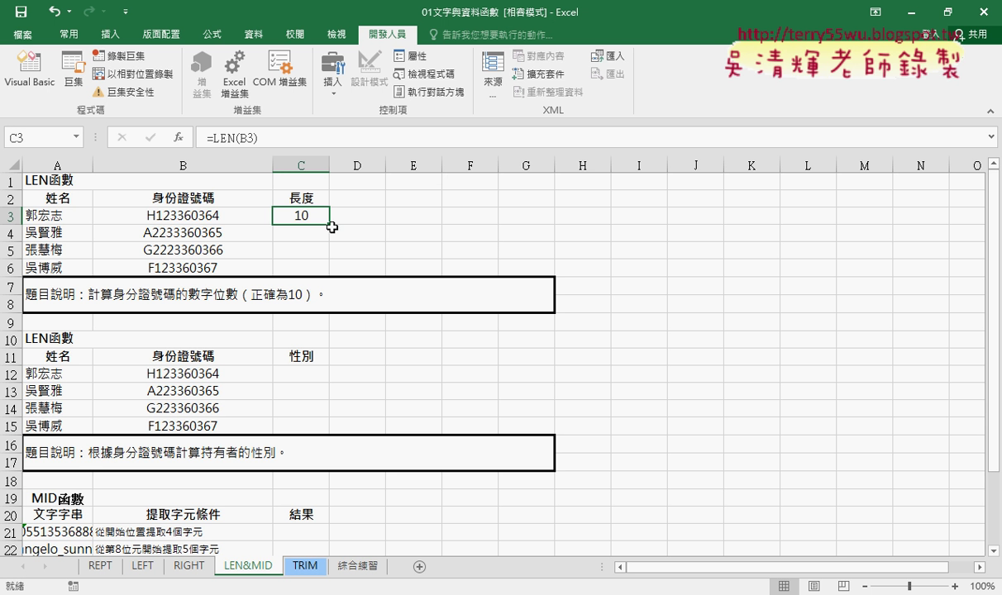
{"action": "left_click_drag", "start_coordinate": [329, 224], "coordinate": [331, 273]}
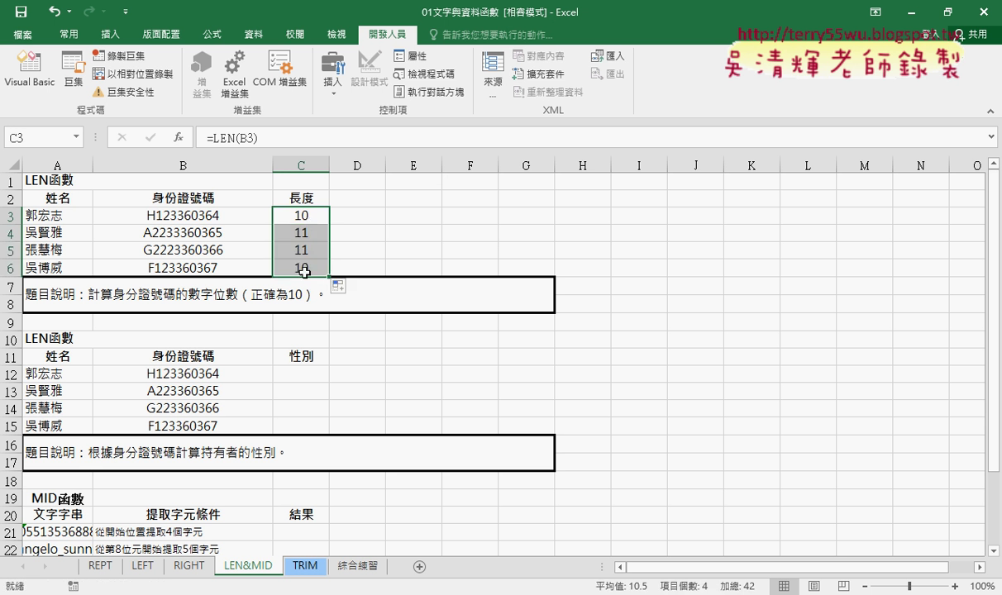
{"action": "left_click", "coordinate": [295, 232]}
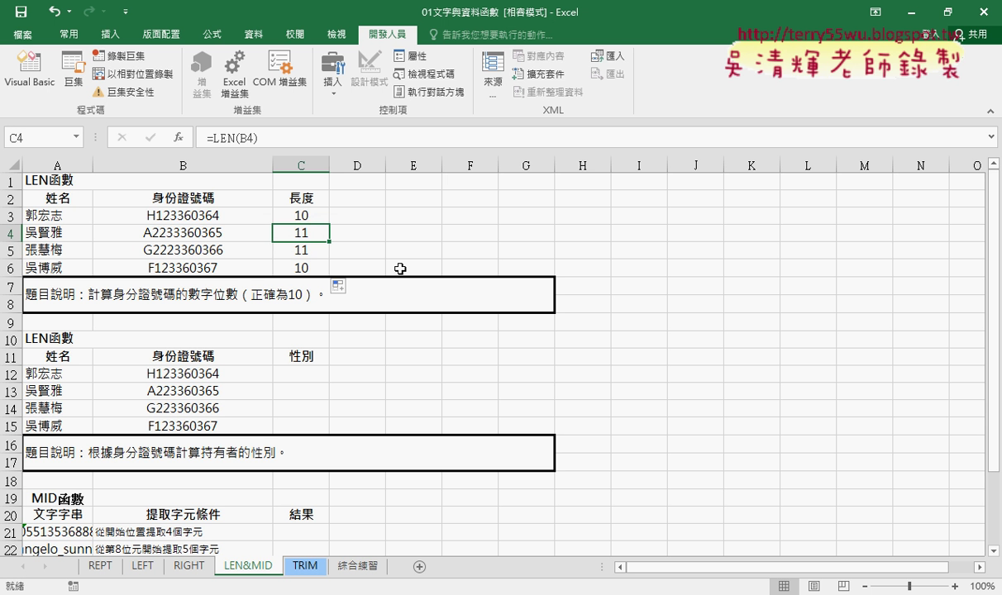
{"action": "left_click", "coordinate": [359, 214]}
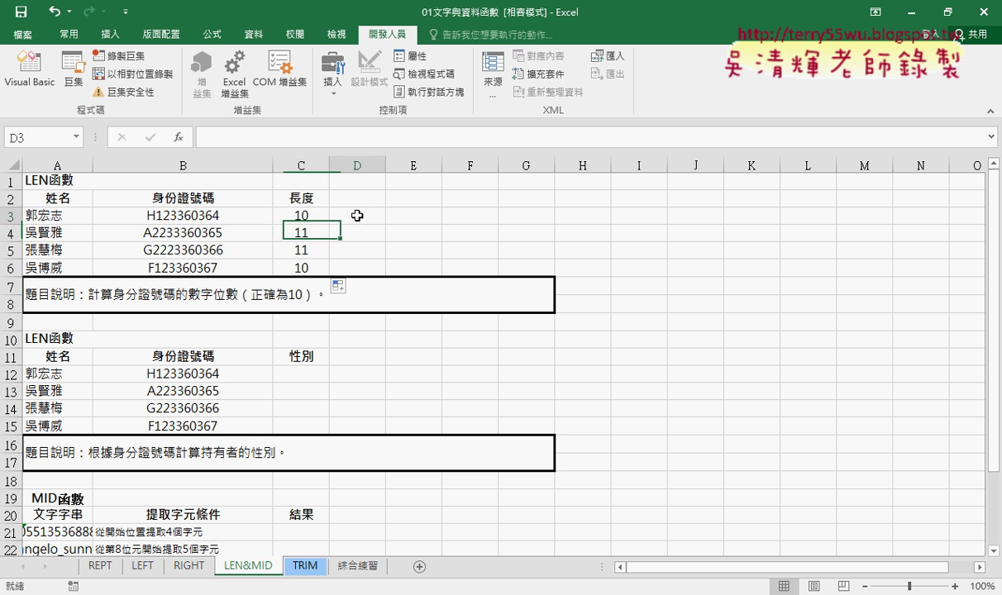
{"action": "left_click", "coordinate": [178, 138]}
Step: Choose the IF function from the Logical category for D3
{"action": "left_click", "coordinate": [577, 111]}
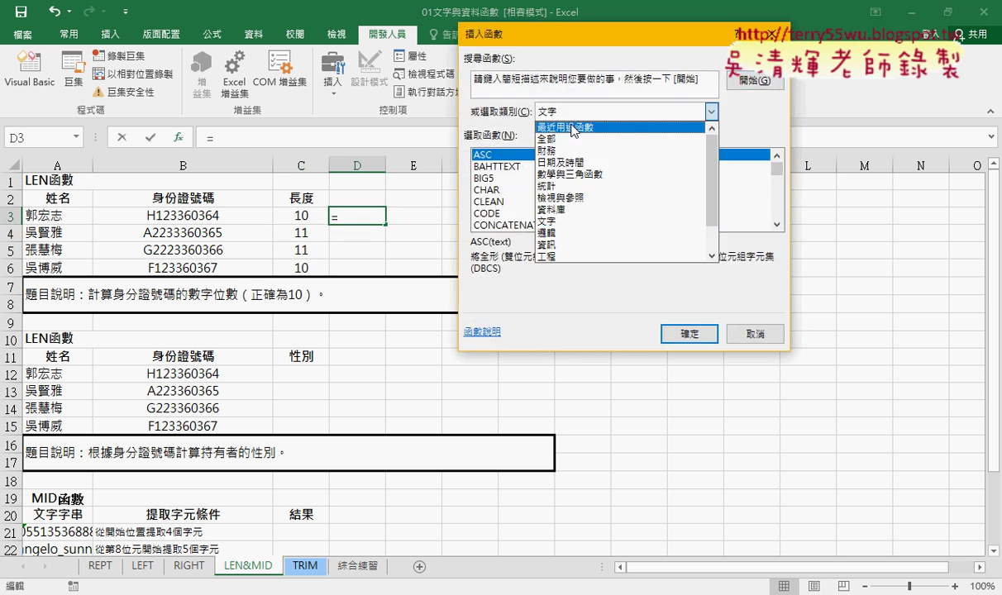
{"action": "left_click", "coordinate": [560, 233]}
{"action": "double_click", "coordinate": [488, 177]}
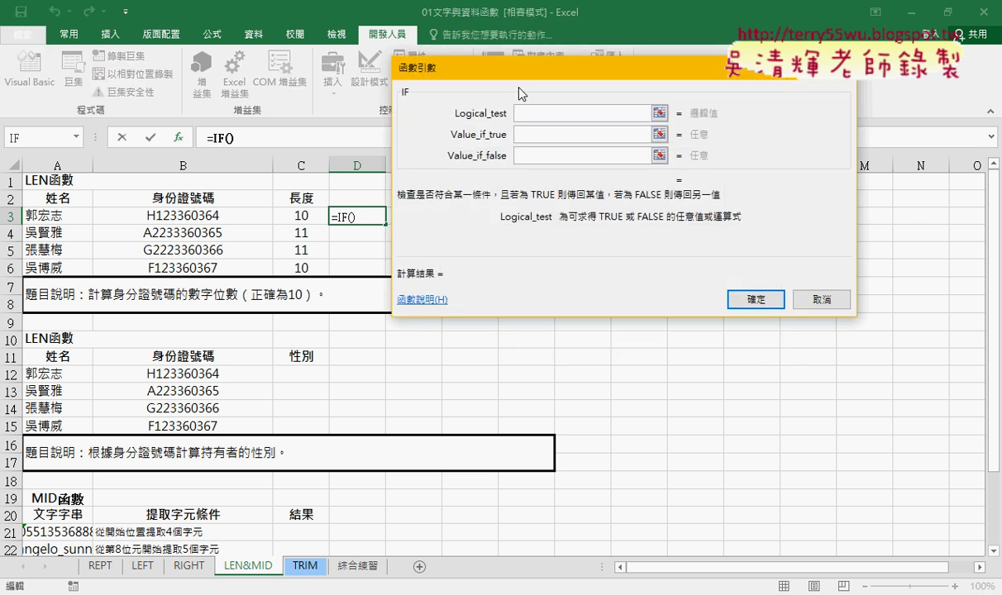
{"action": "left_click_drag", "start_coordinate": [505, 67], "coordinate": [577, 67]}
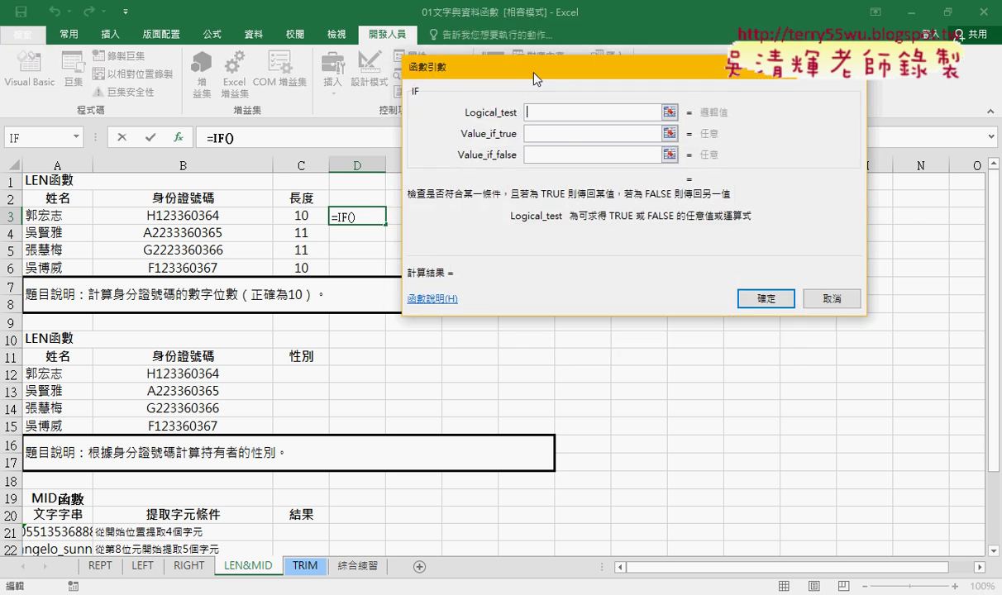
Step: Build =IF(C3=10,"Y","N") in D3 and fill it down to D6, giving Y, N, N, Y
{"action": "left_click", "coordinate": [315, 219]}
{"action": "type", "text": "="}
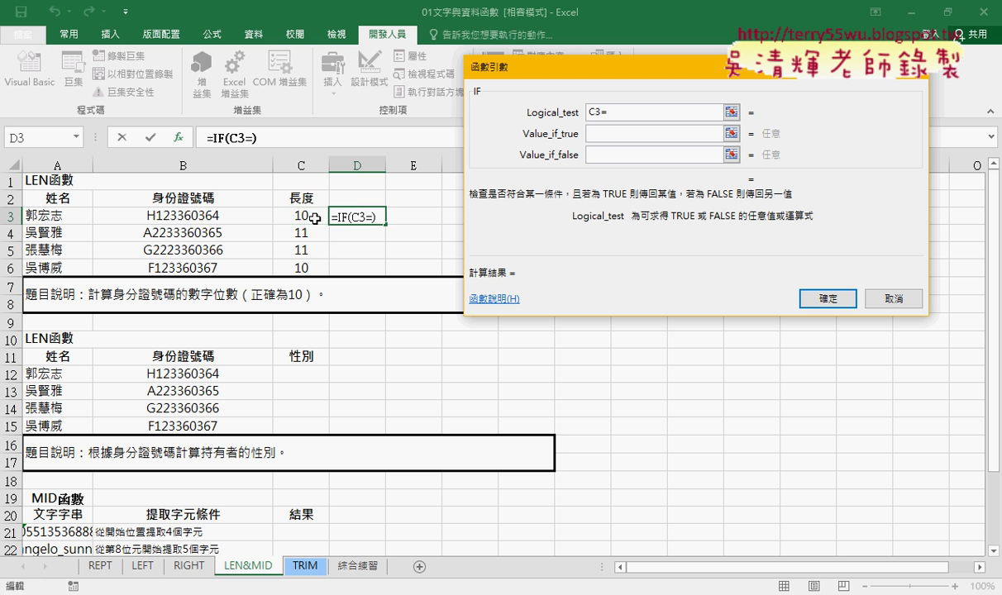
{"action": "type", "text": "10"}
{"action": "left_click", "coordinate": [603, 133]}
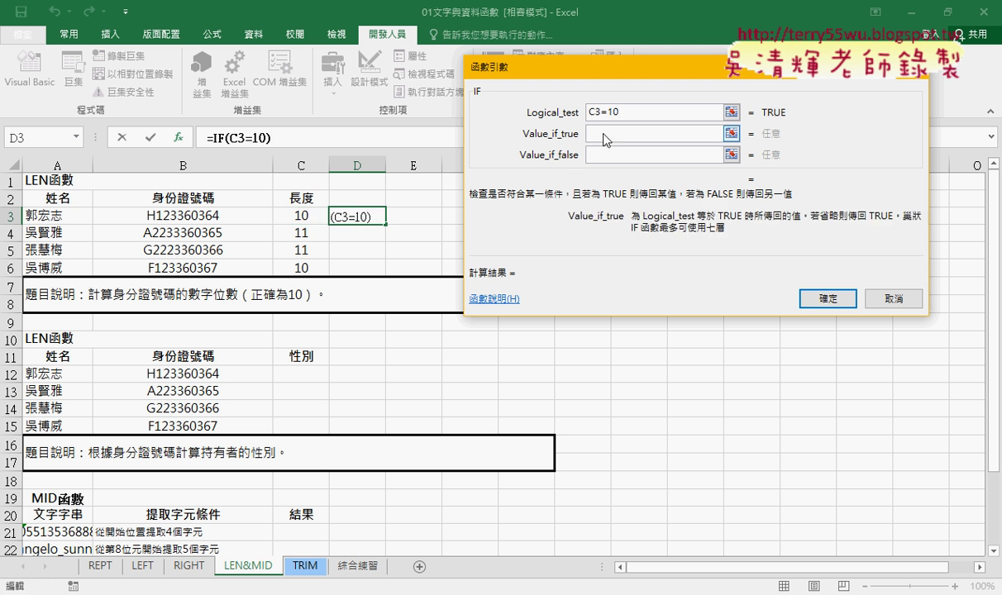
{"action": "type", "text": "Y"}
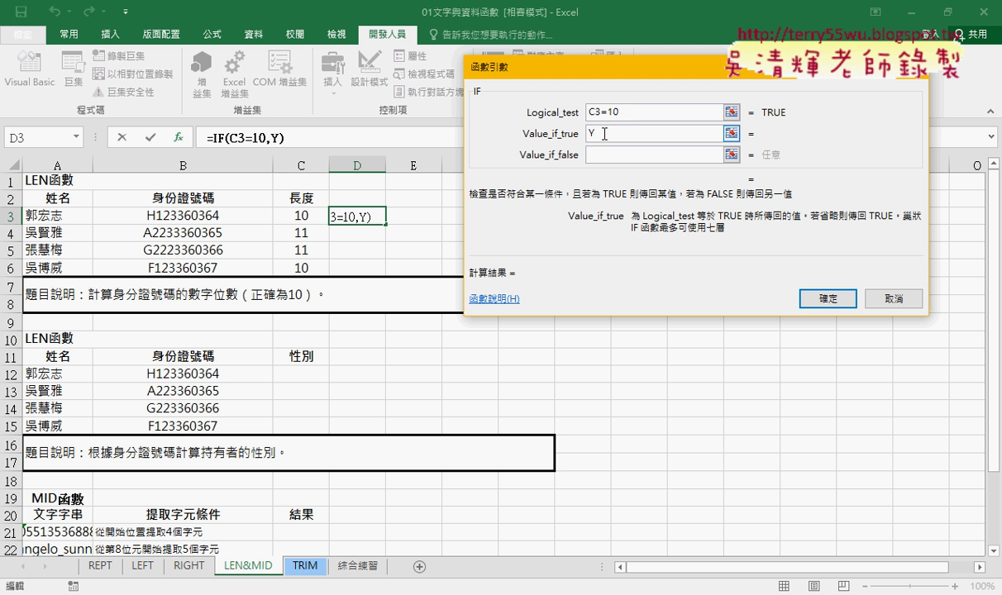
{"action": "left_click", "coordinate": [599, 155]}
{"action": "type", "text": "N"}
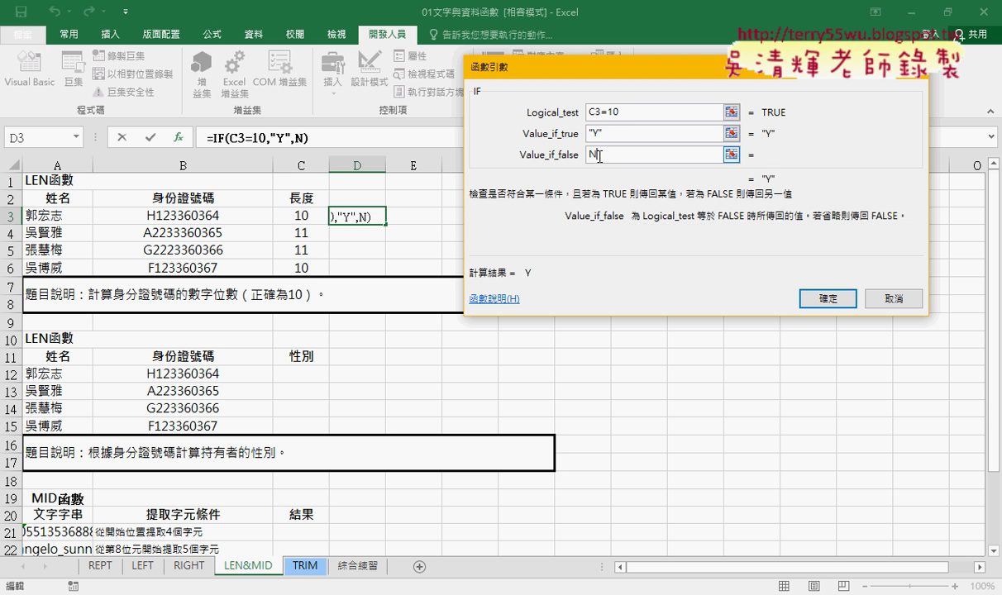
{"action": "left_click", "coordinate": [681, 134]}
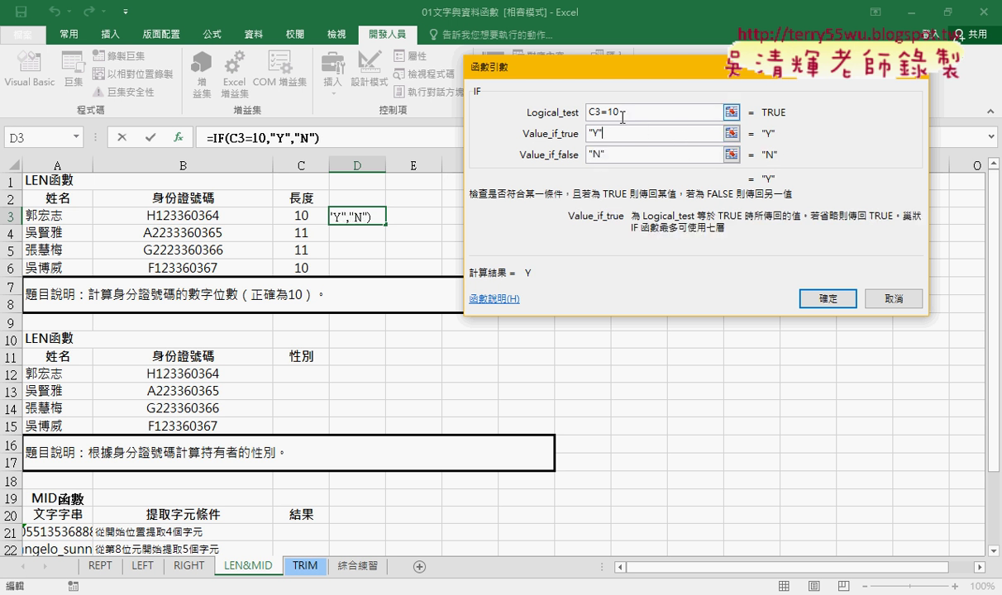
{"action": "key", "text": "Return"}
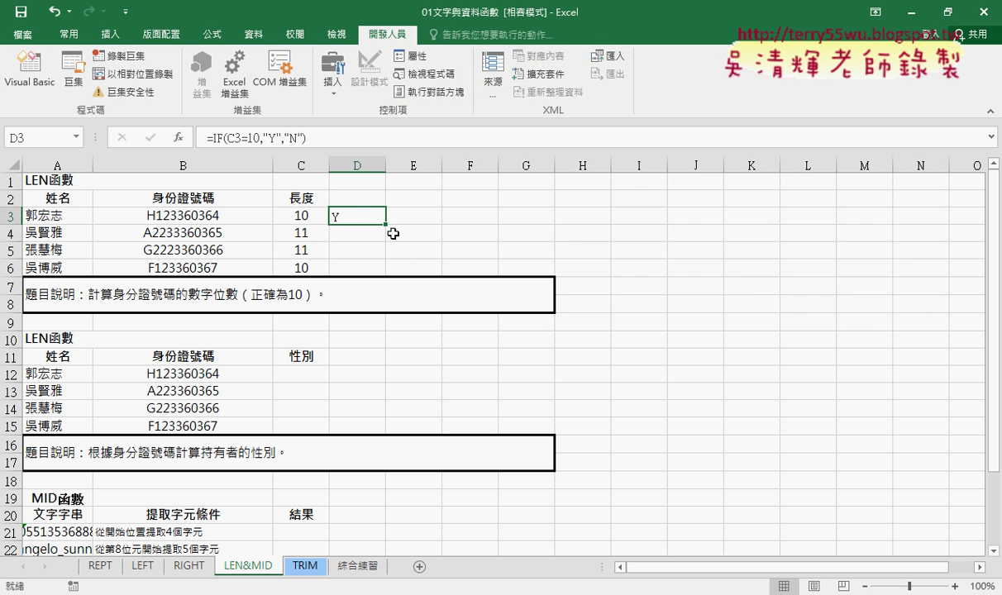
{"action": "left_click_drag", "start_coordinate": [384, 224], "coordinate": [374, 277]}
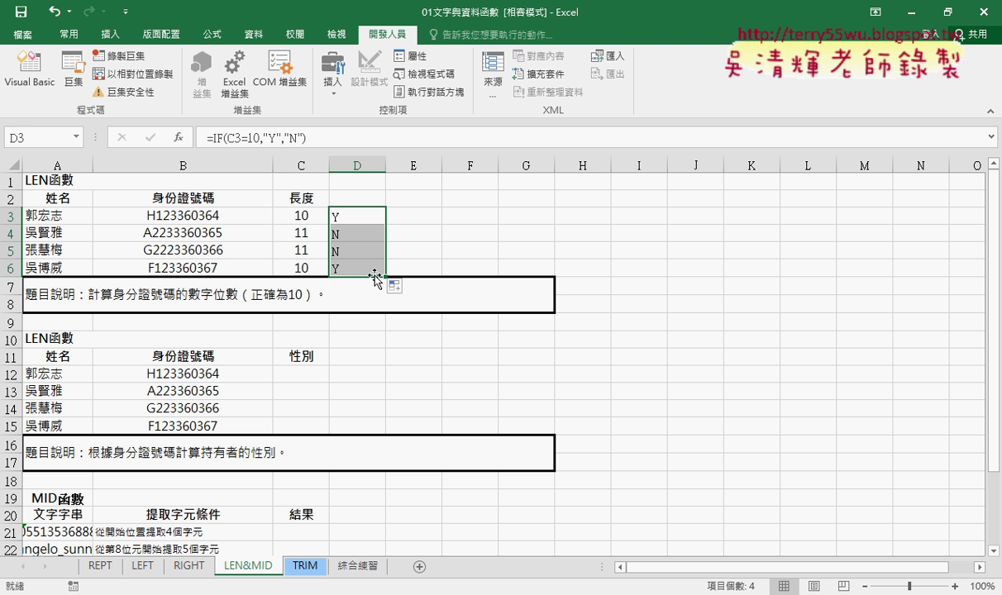
{"action": "left_click", "coordinate": [299, 374]}
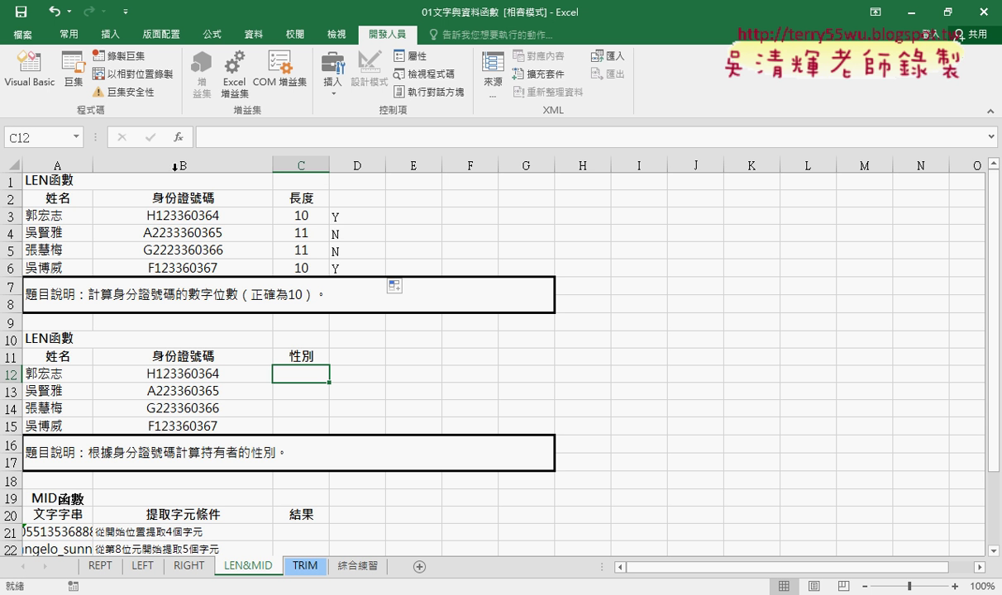
Step: Pick the MID function from the 文字 category for C12
{"action": "left_click", "coordinate": [177, 137]}
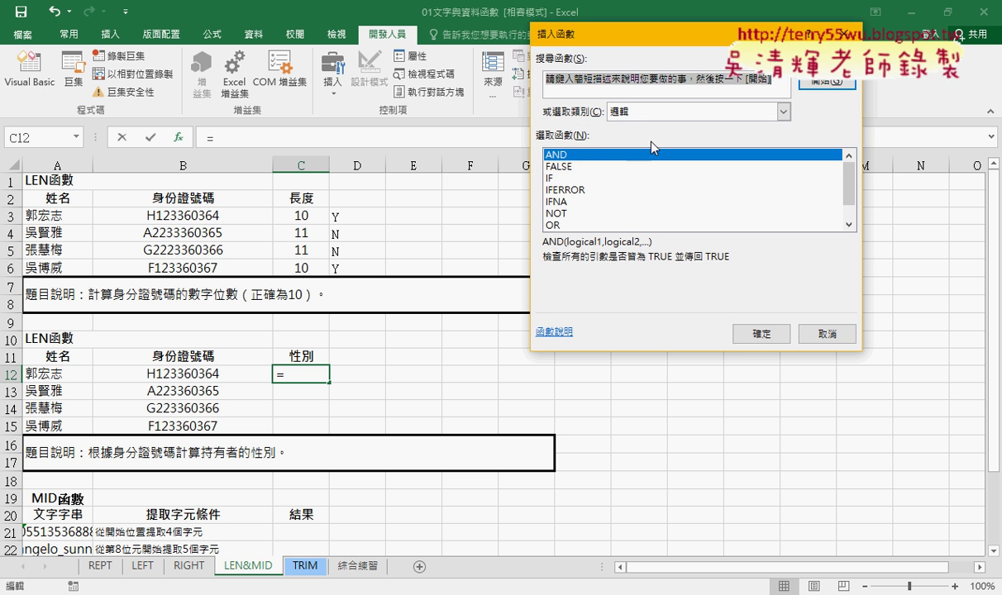
{"action": "left_click", "coordinate": [618, 111]}
{"action": "left_click", "coordinate": [645, 196]}
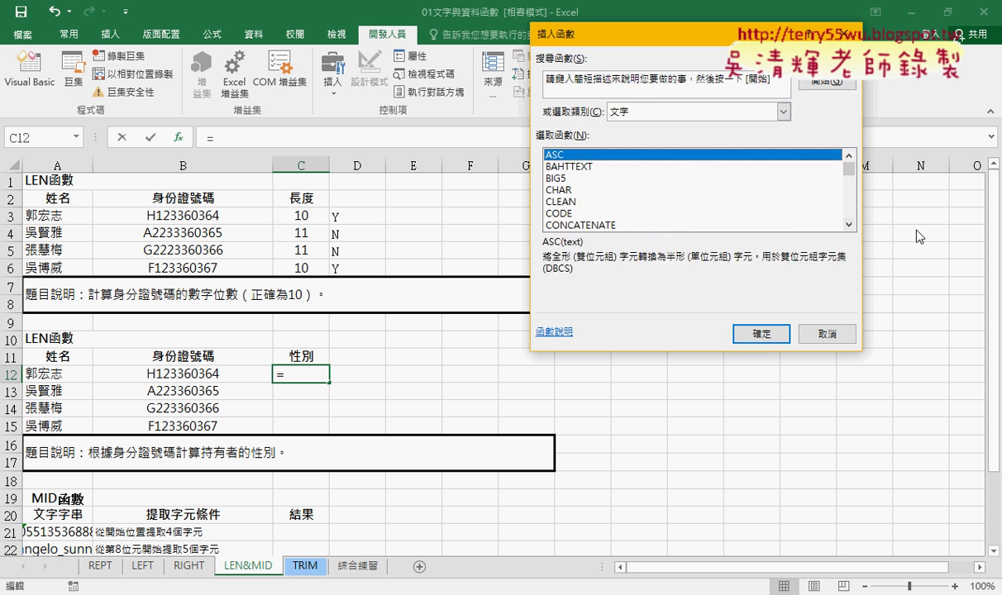
{"action": "left_click_drag", "start_coordinate": [848, 169], "coordinate": [848, 184]}
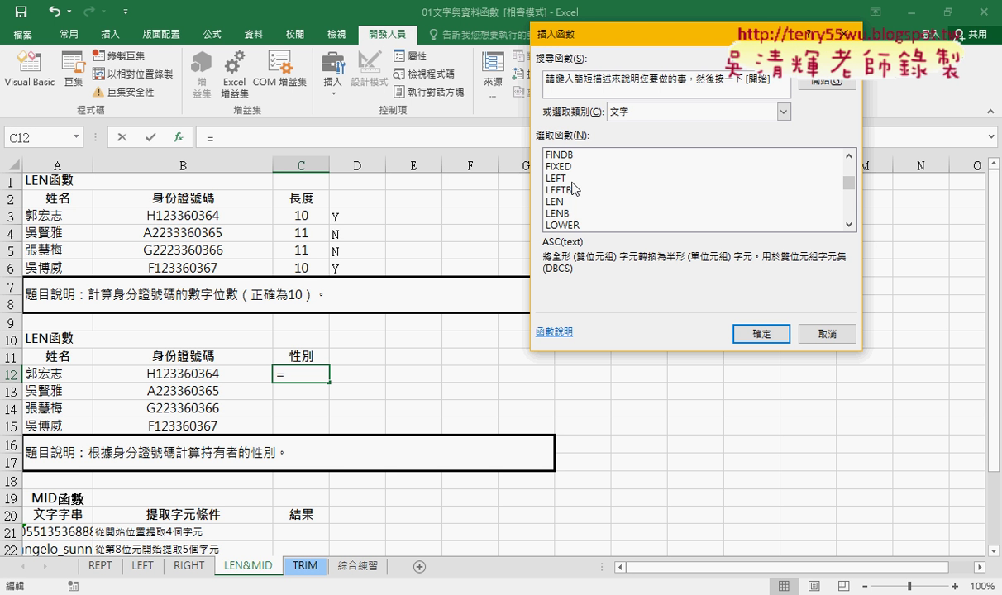
{"action": "left_click", "coordinate": [848, 224]}
{"action": "left_click", "coordinate": [849, 224]}
{"action": "left_click", "coordinate": [849, 224]}
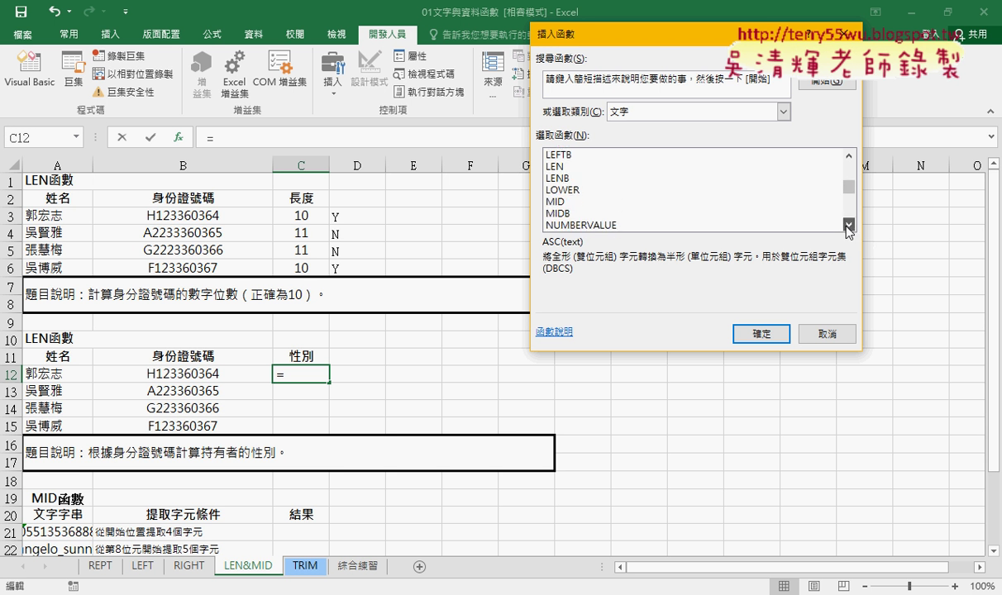
{"action": "left_click", "coordinate": [566, 203]}
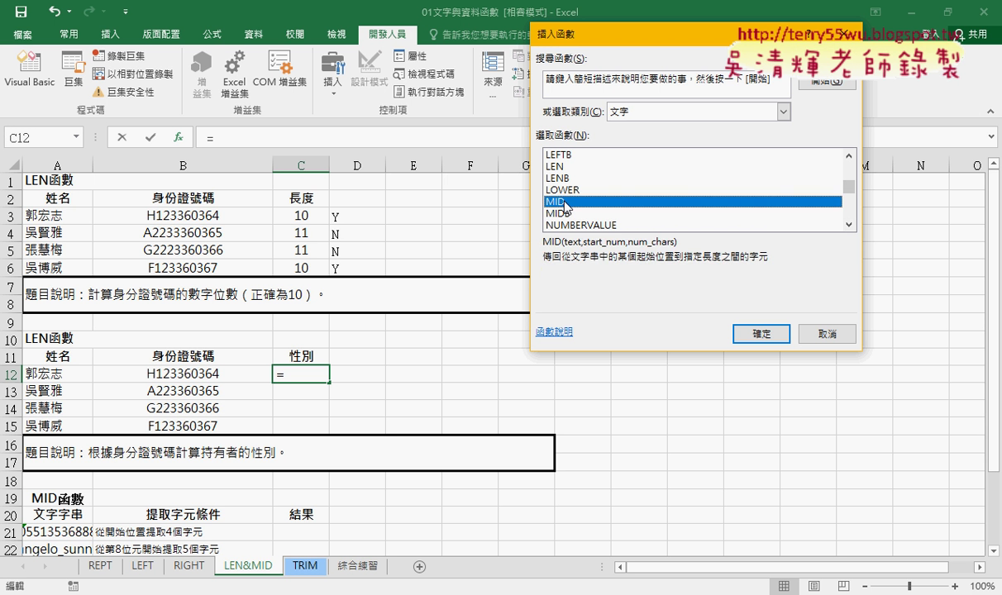
{"action": "left_click", "coordinate": [760, 334]}
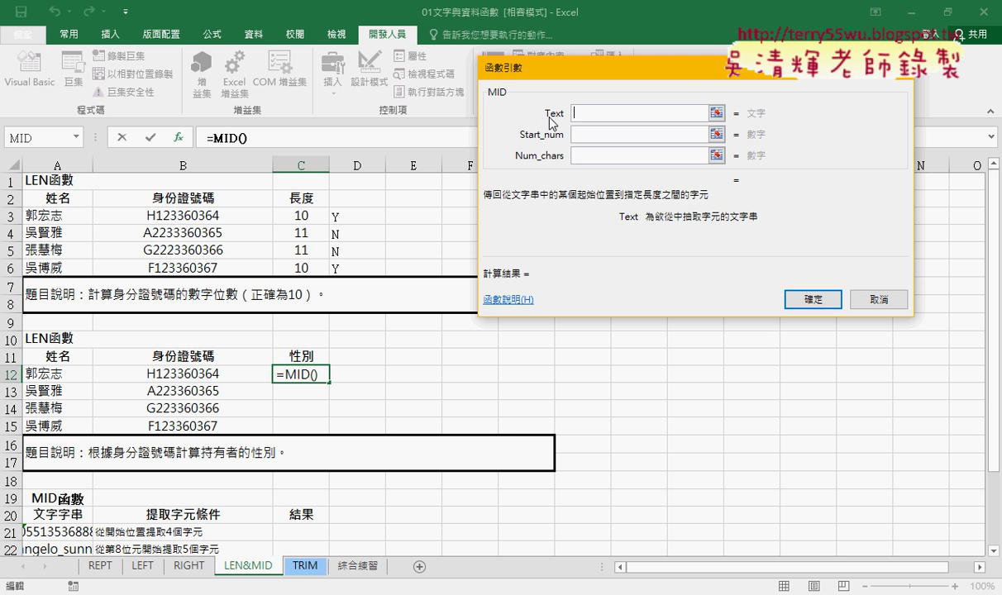
Step: Set MID's arguments to text B12, start 2, and 1 character
{"action": "left_click", "coordinate": [222, 376]}
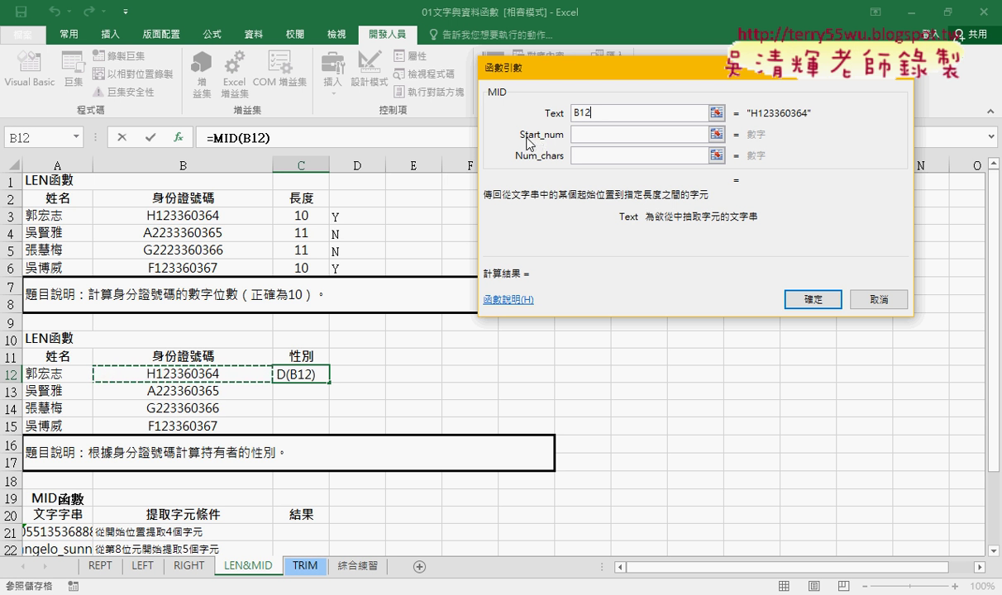
{"action": "left_click", "coordinate": [581, 133]}
{"action": "type", "text": "2"}
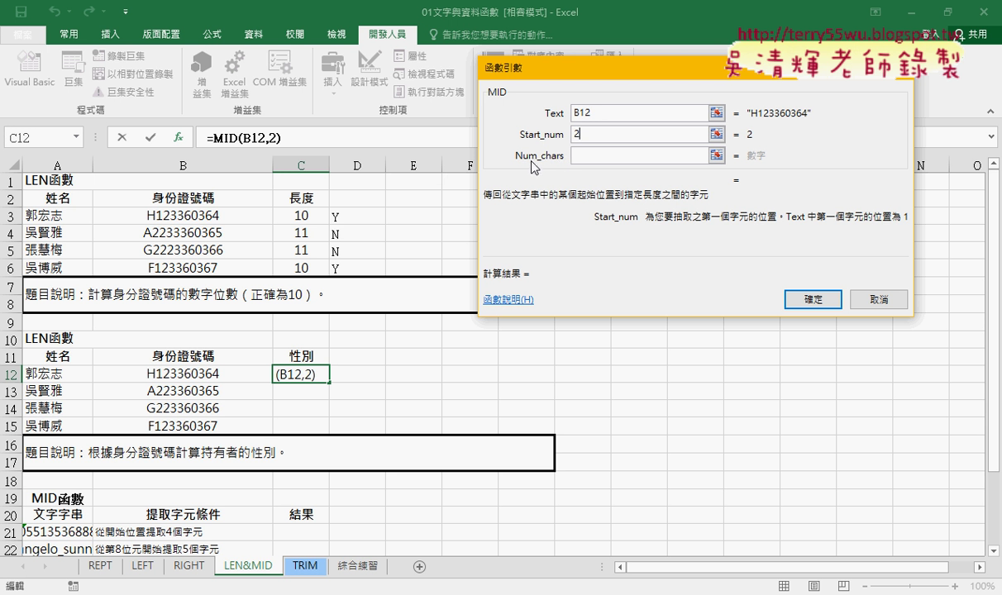
{"action": "left_click", "coordinate": [579, 154]}
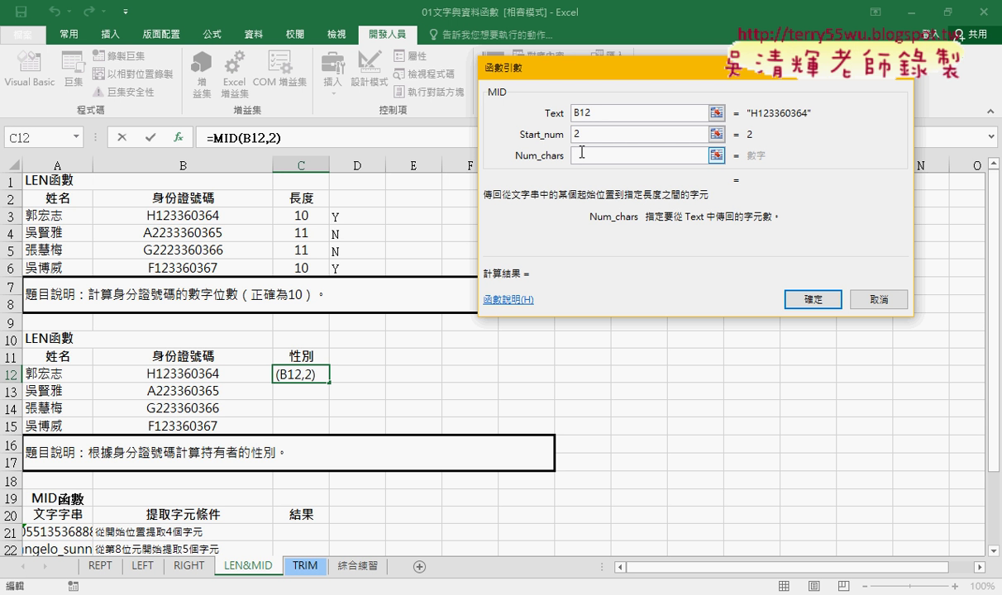
{"action": "type", "text": "1"}
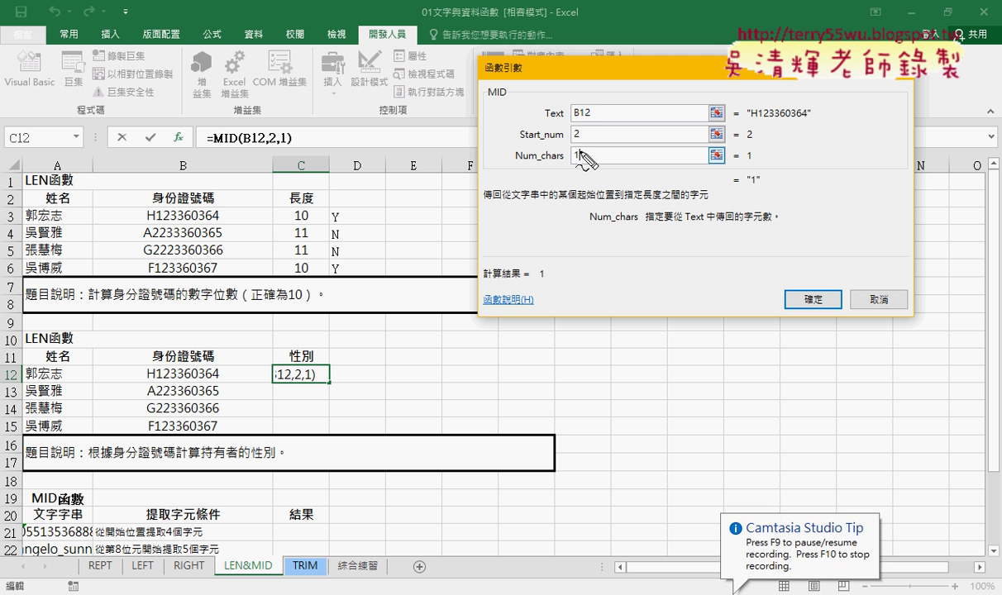
Step: Circle the previewed result 1 with pen annotations, then clear them
{"action": "mouse_move", "coordinate": [756, 192]}
{"action": "left_mouse_down"}
{"action": "mouse_move", "coordinate": [779, 184]}
{"action": "mouse_move", "coordinate": [761, 170]}
{"action": "mouse_move", "coordinate": [761, 186]}
{"action": "left_mouse_up"}
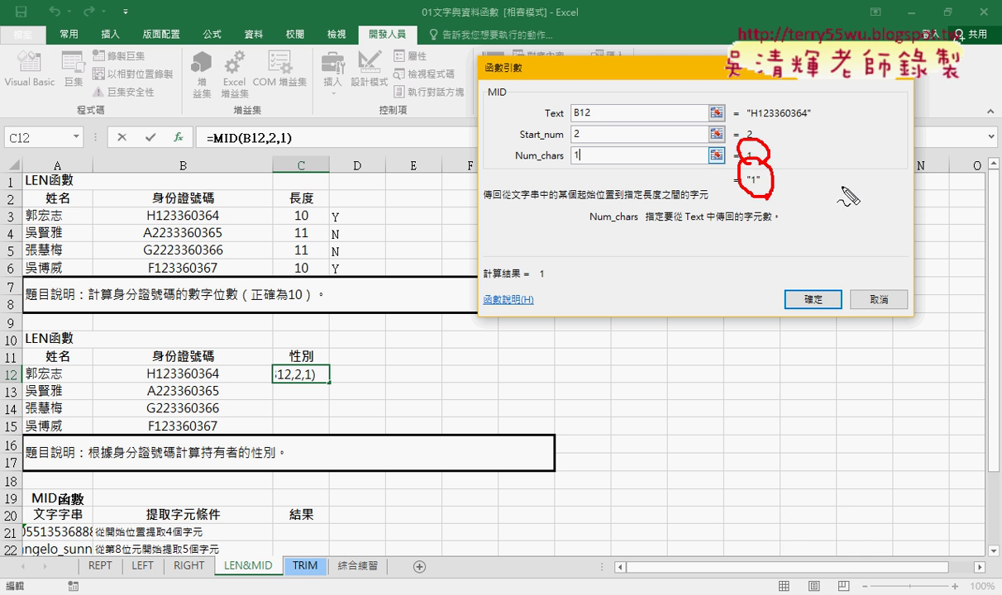
{"action": "key", "text": "Escape"}
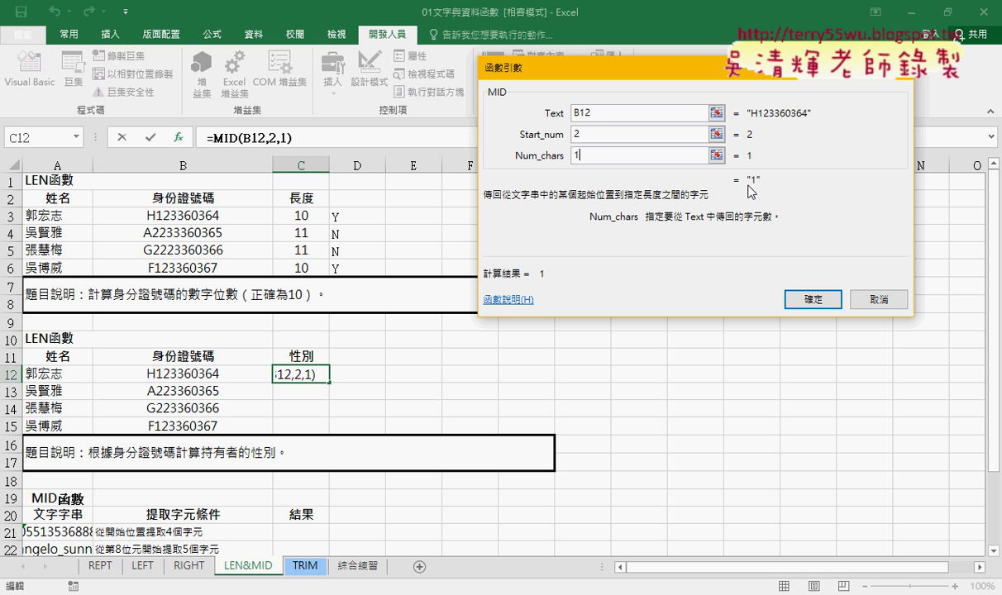
{"action": "left_click_drag", "start_coordinate": [749, 163], "coordinate": [776, 177]}
{"action": "left_click_drag", "start_coordinate": [825, 152], "coordinate": [853, 229]}
{"action": "mouse_move", "coordinate": [870, 150]}
{"action": "left_mouse_down"}
{"action": "mouse_move", "coordinate": [870, 163]}
{"action": "mouse_move", "coordinate": [887, 163]}
{"action": "left_mouse_up"}
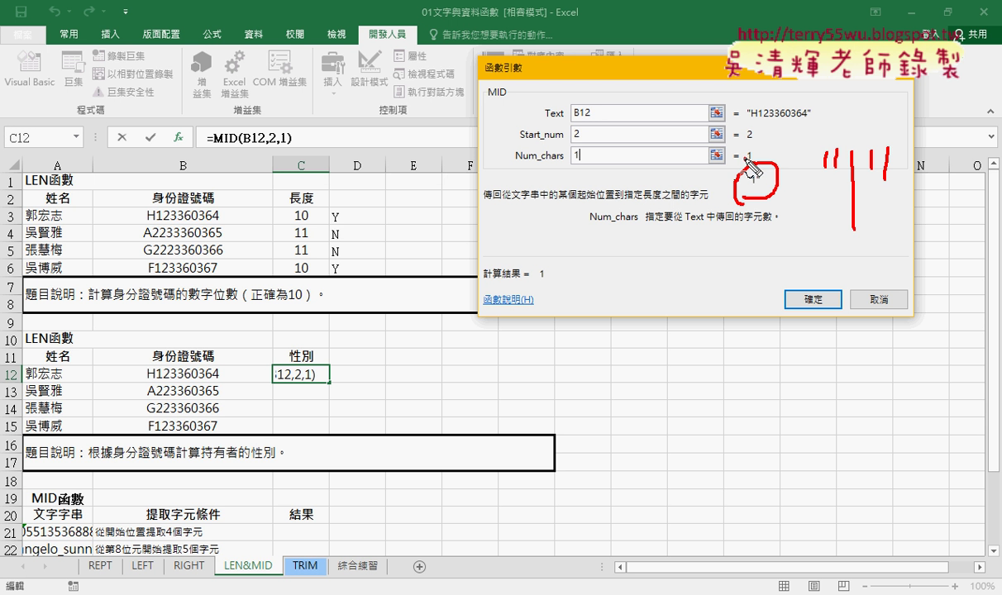
{"action": "left_click_drag", "start_coordinate": [749, 154], "coordinate": [749, 172]}
{"action": "right_click", "coordinate": [752, 171]}
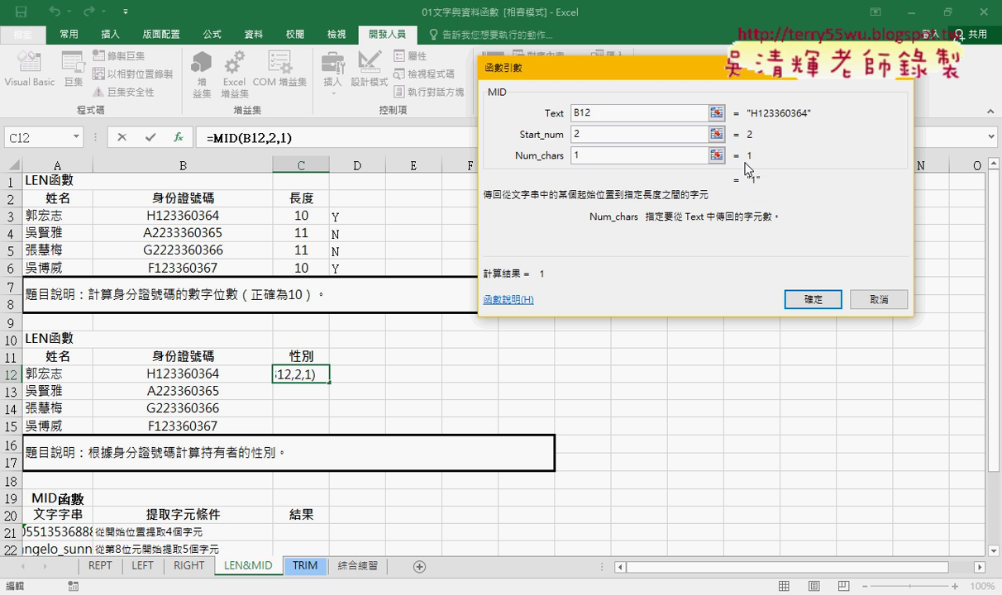
Step: Fill the MID formula down to C15 (2, 2, 1), then cut MID(B12,2,1) out of C12's formula
{"action": "left_click", "coordinate": [806, 299]}
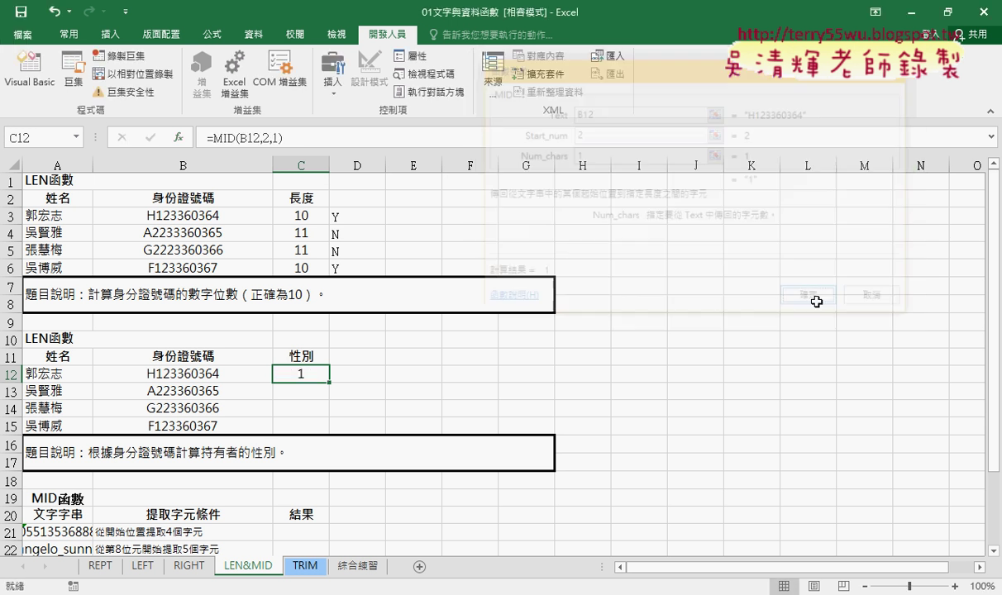
{"action": "left_click_drag", "start_coordinate": [329, 382], "coordinate": [329, 428]}
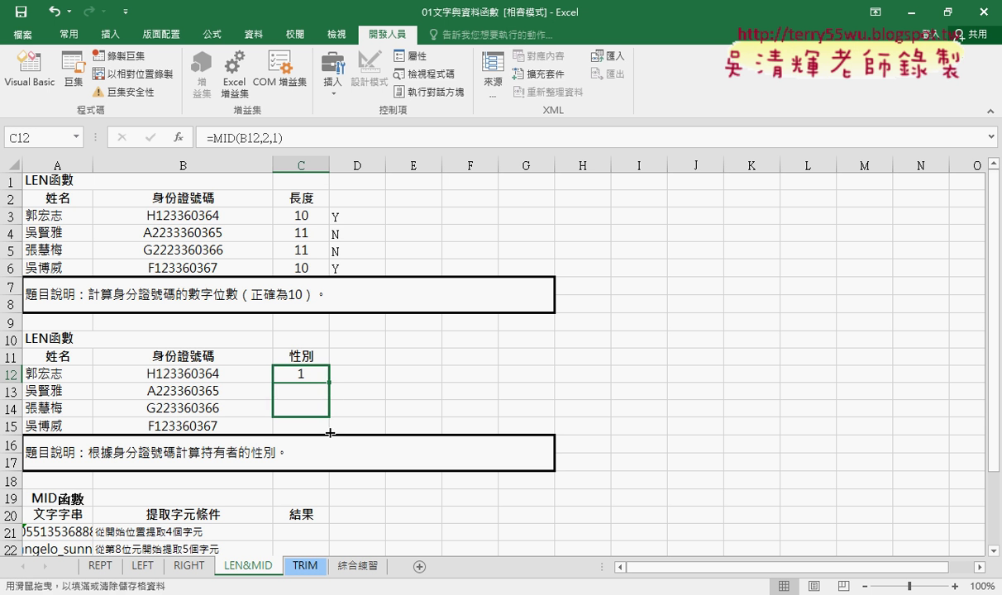
{"action": "left_click", "coordinate": [301, 374]}
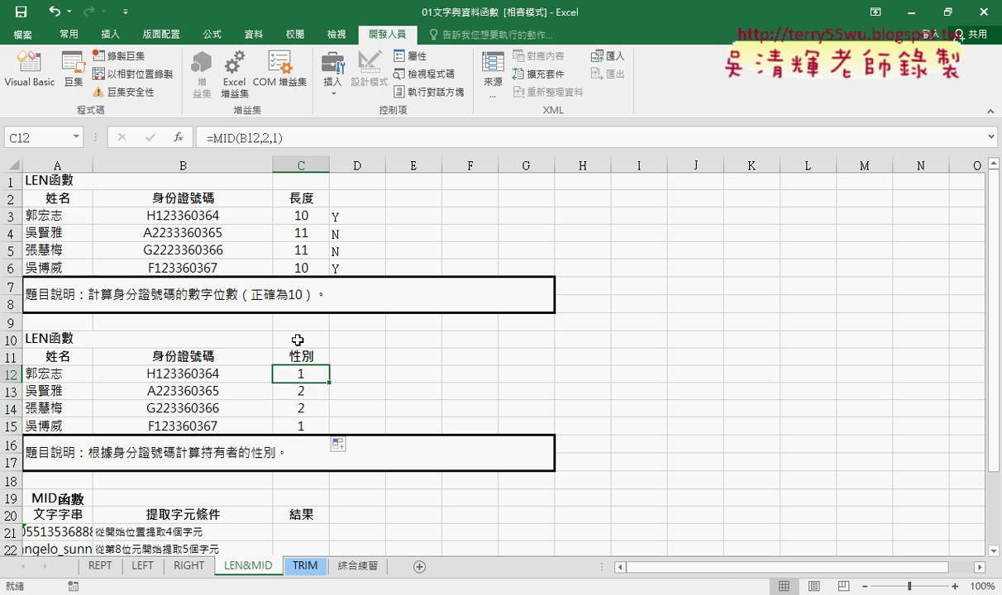
{"action": "left_click_drag", "start_coordinate": [215, 138], "coordinate": [283, 138]}
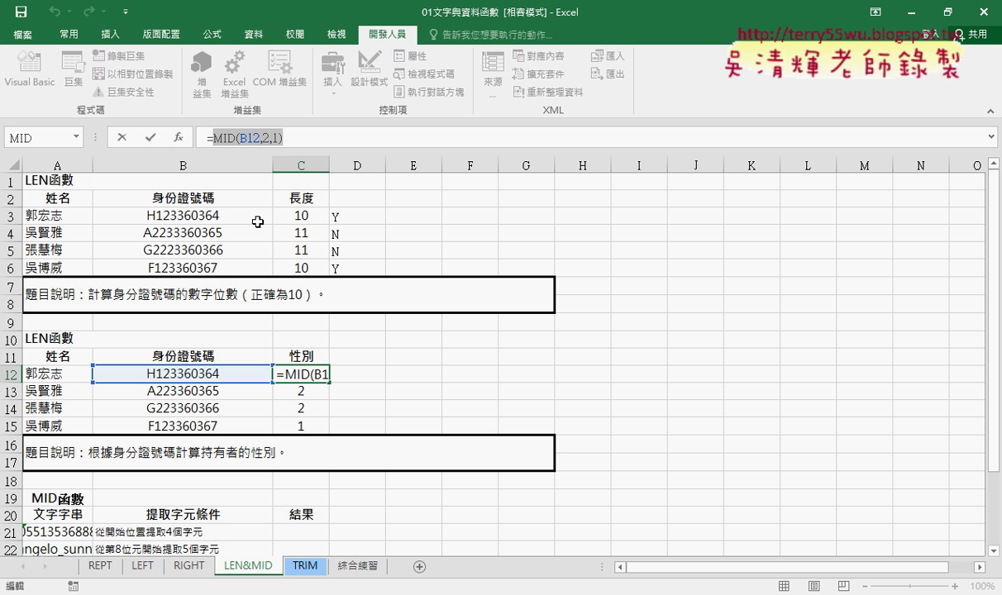
{"action": "right_click", "coordinate": [266, 139]}
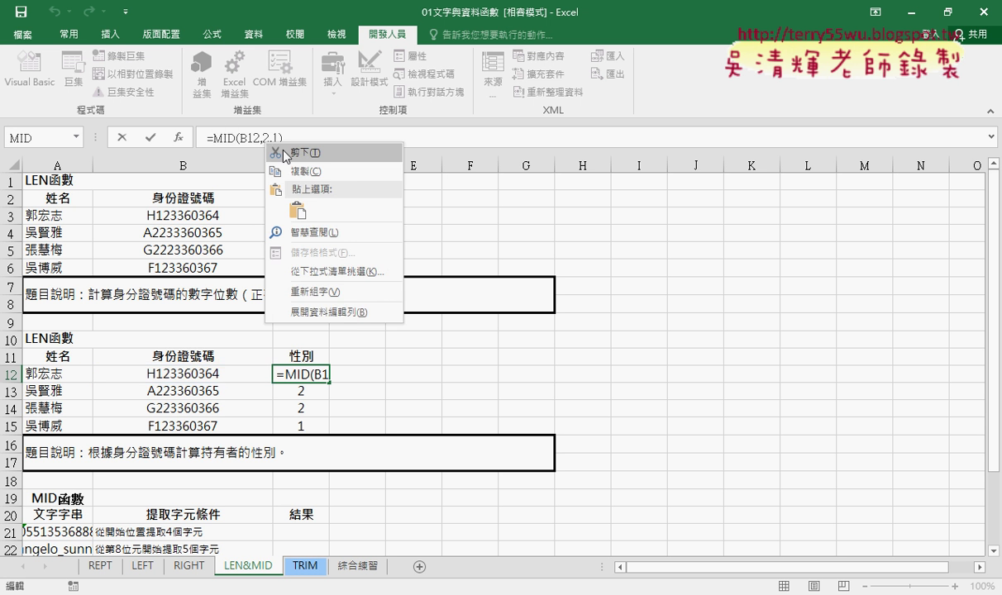
{"action": "left_click", "coordinate": [289, 153]}
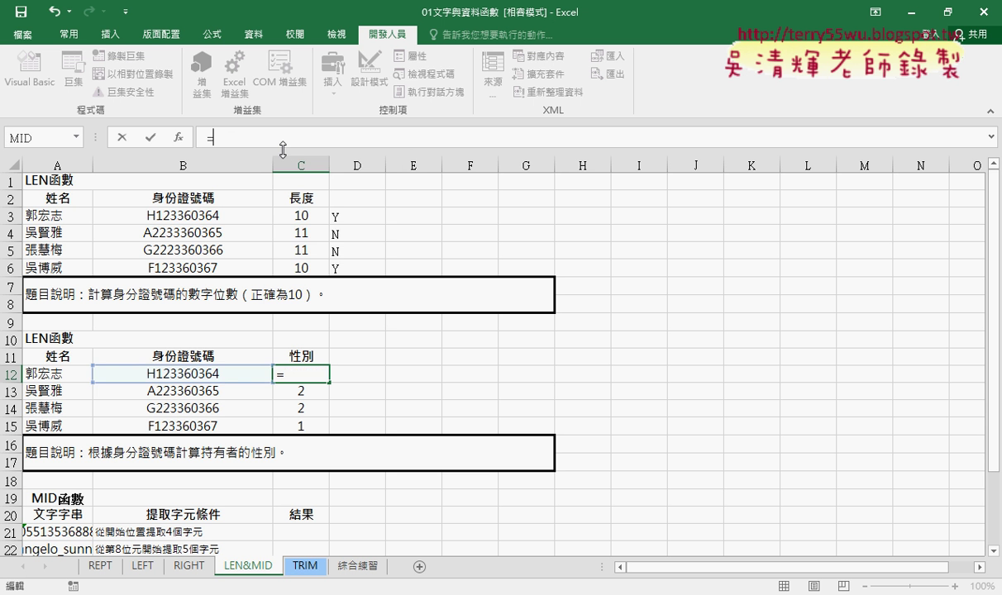
Step: Insert IF into C12 with the pasted MID(B12,2,1)=1 as its logical test
{"action": "left_click", "coordinate": [178, 137]}
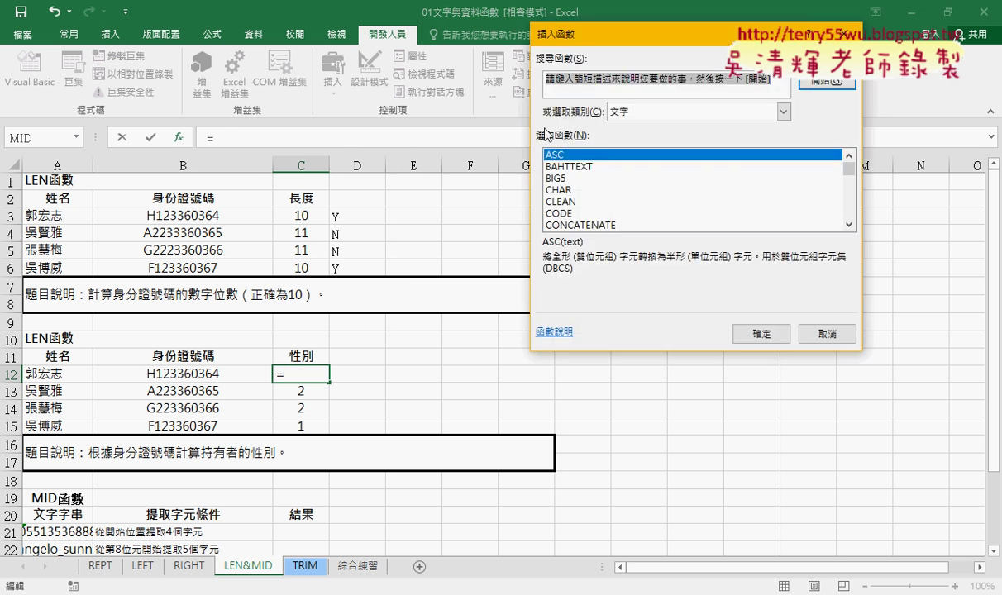
{"action": "left_click", "coordinate": [692, 115]}
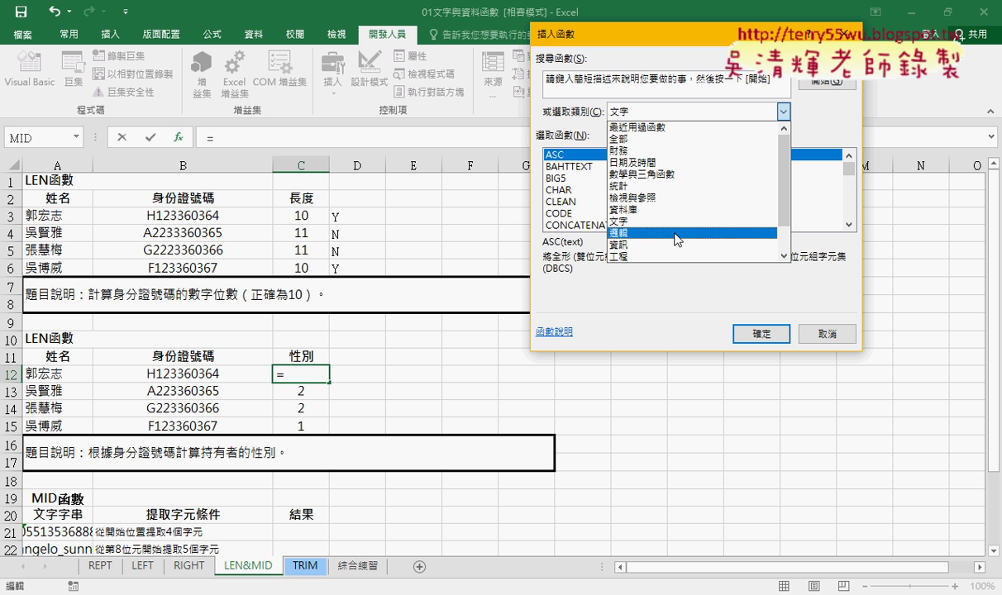
{"action": "left_click", "coordinate": [628, 232]}
{"action": "double_click", "coordinate": [550, 178]}
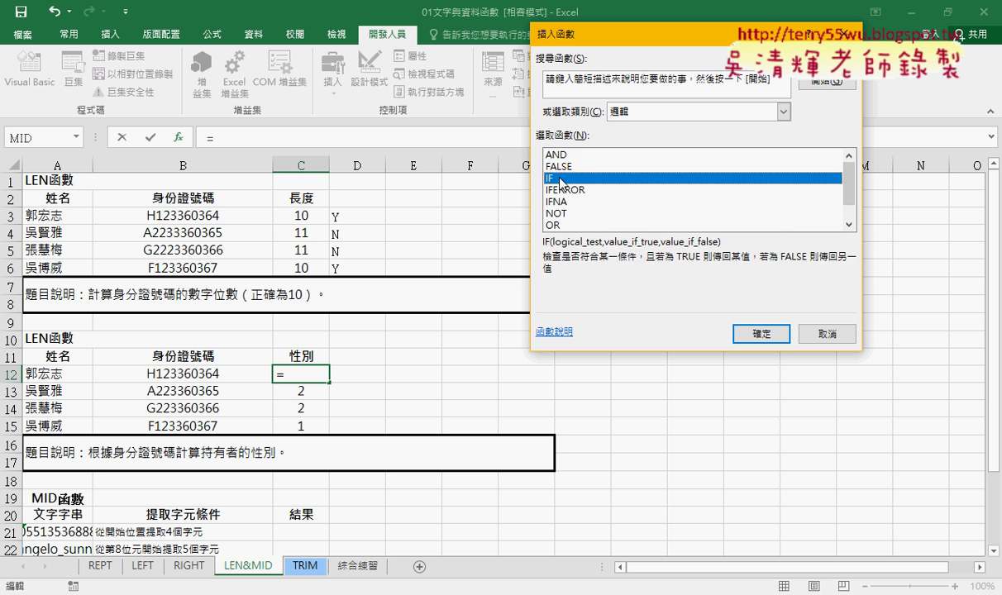
{"action": "right_click", "coordinate": [611, 118]}
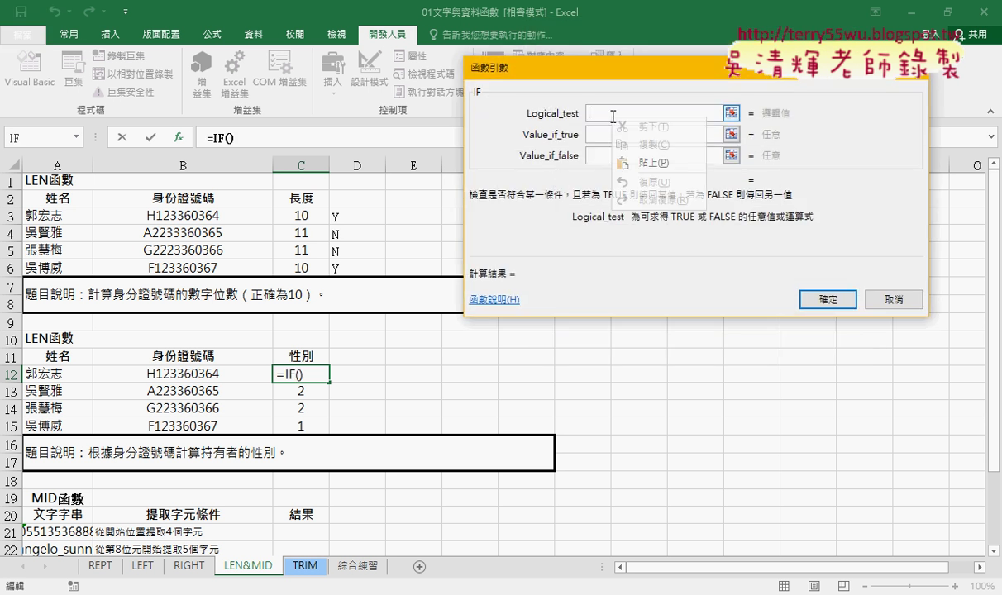
{"action": "left_click", "coordinate": [641, 163]}
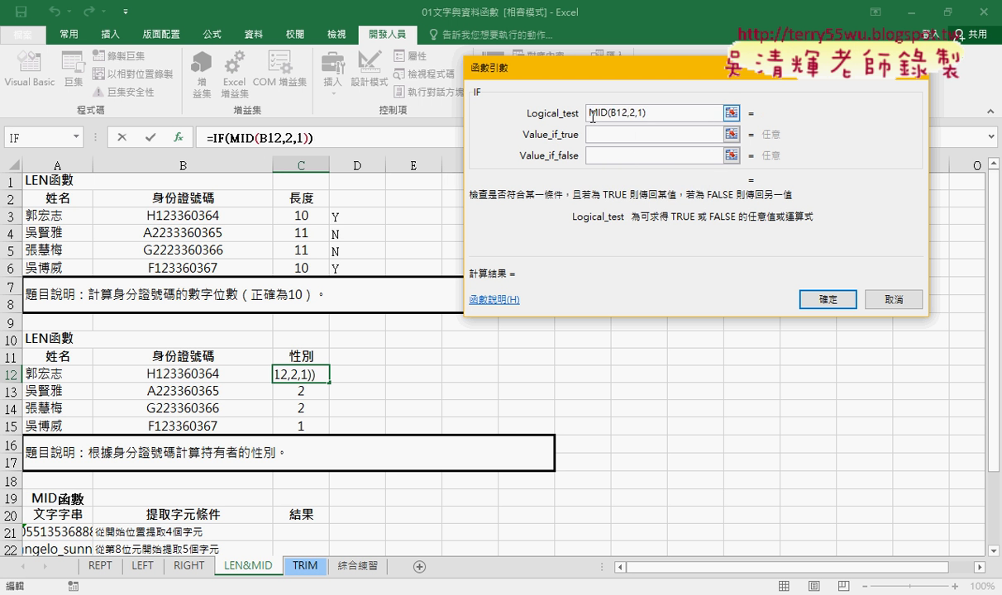
{"action": "left_click_drag", "start_coordinate": [646, 113], "coordinate": [542, 116]}
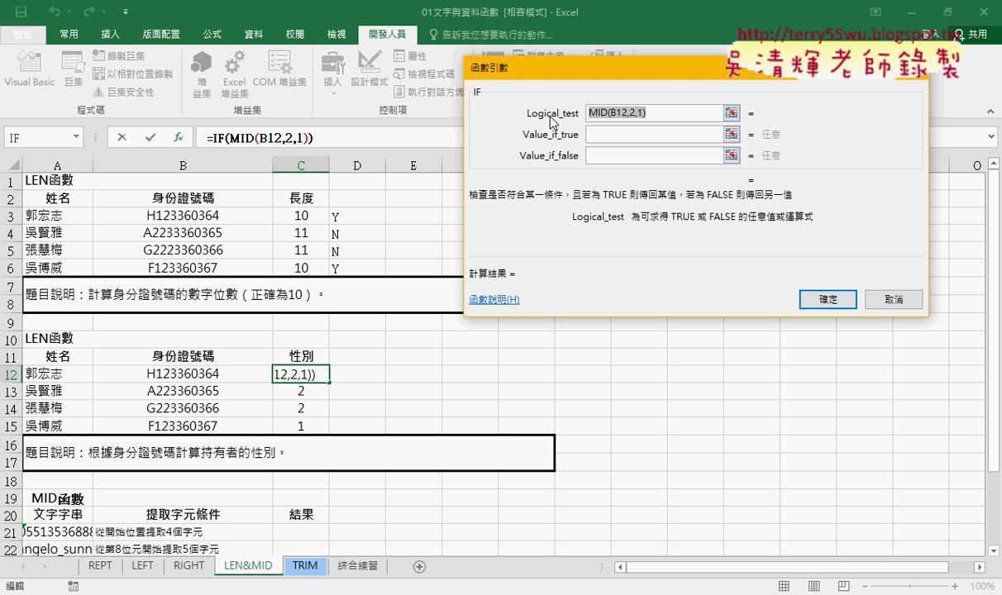
{"action": "left_click", "coordinate": [645, 114]}
{"action": "type", "text": "="}
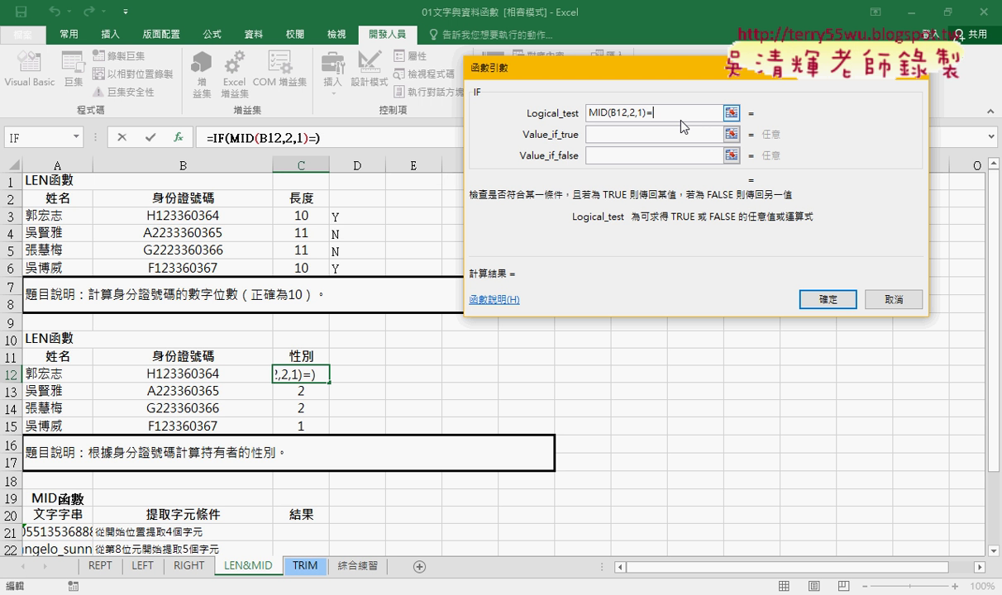
{"action": "type", "text": "1"}
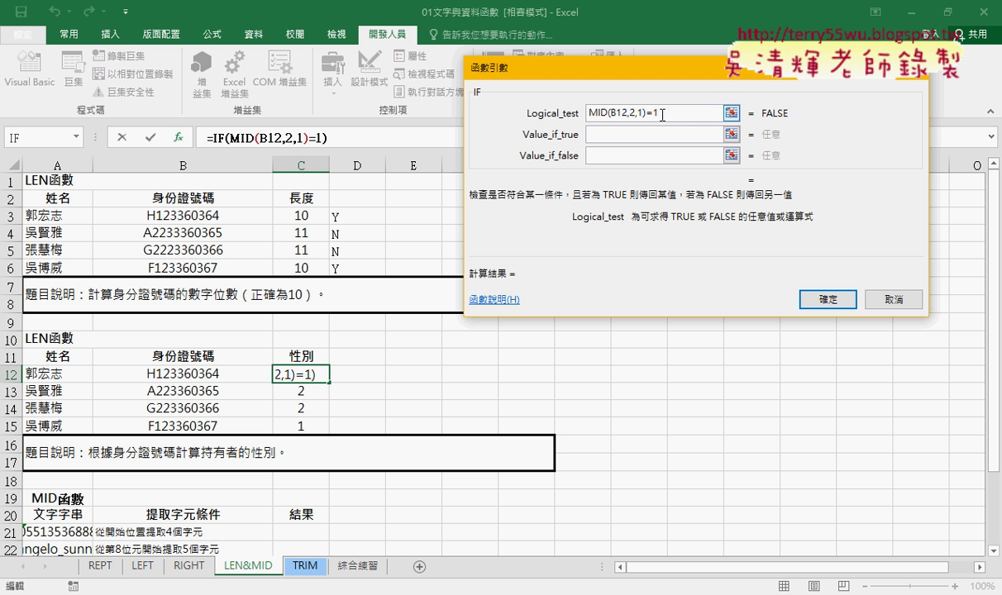
{"action": "left_click_drag", "start_coordinate": [662, 116], "coordinate": [569, 113]}
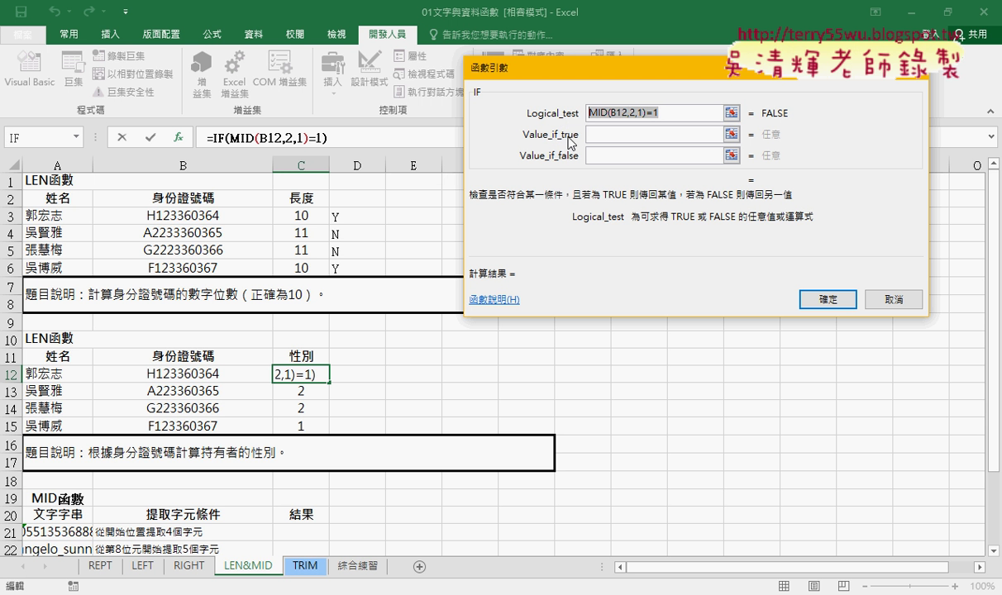
Step: Set 男 as the true value and 女 as the false value, then confirm the formula
{"action": "left_click", "coordinate": [631, 136]}
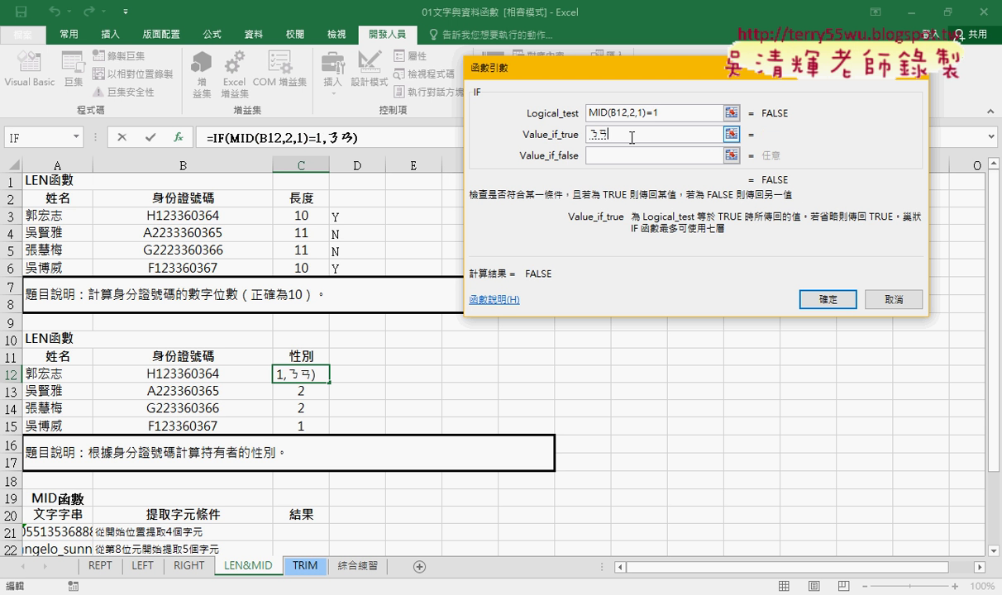
{"action": "type", "text": "南"}
{"action": "key", "text": "Down"}
{"action": "key", "text": "Down"}
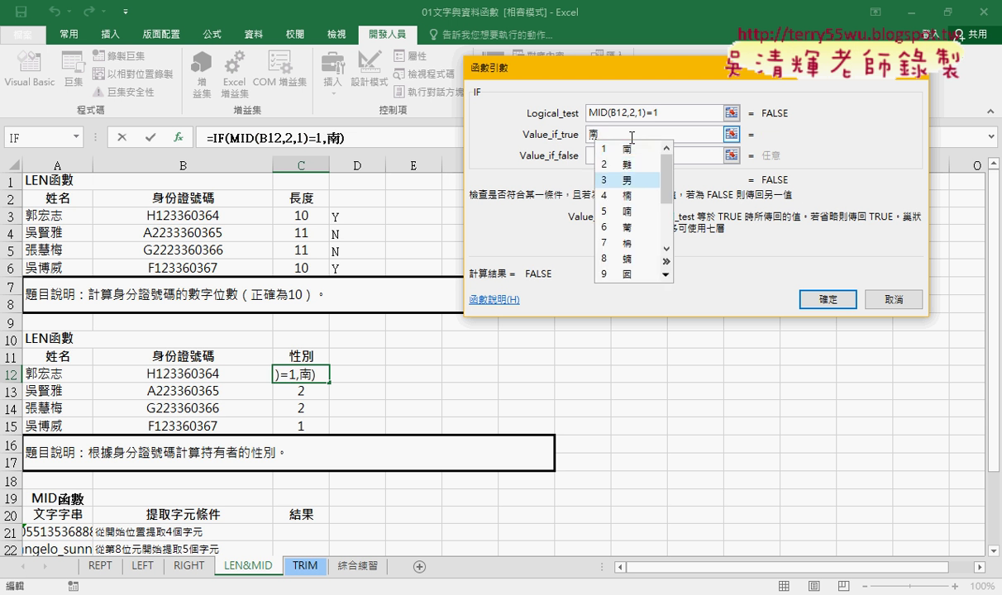
{"action": "key", "text": "Return"}
{"action": "key", "text": "Tab"}
{"action": "type", "text": "女"}
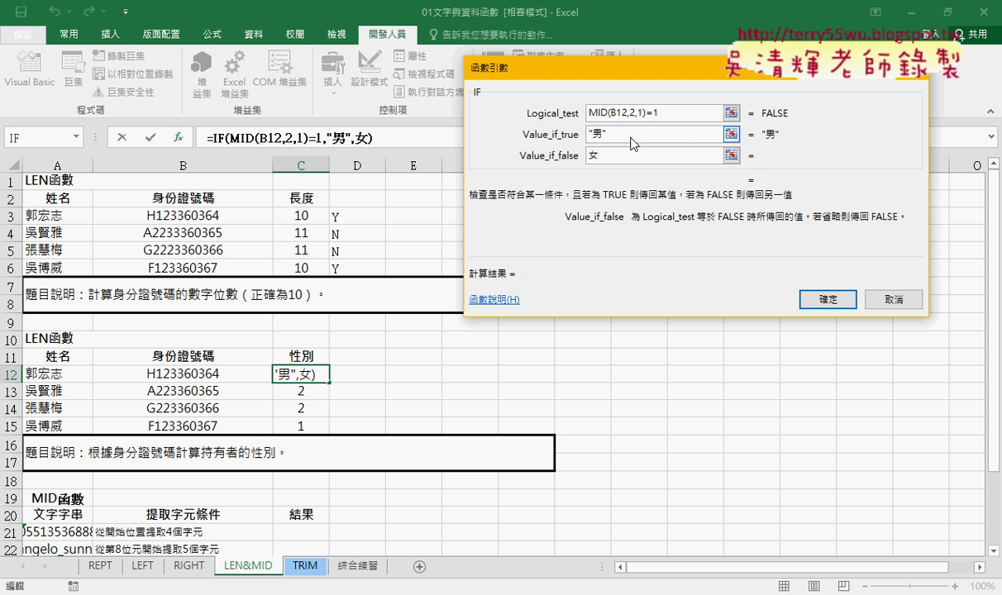
{"action": "left_click", "coordinate": [632, 138]}
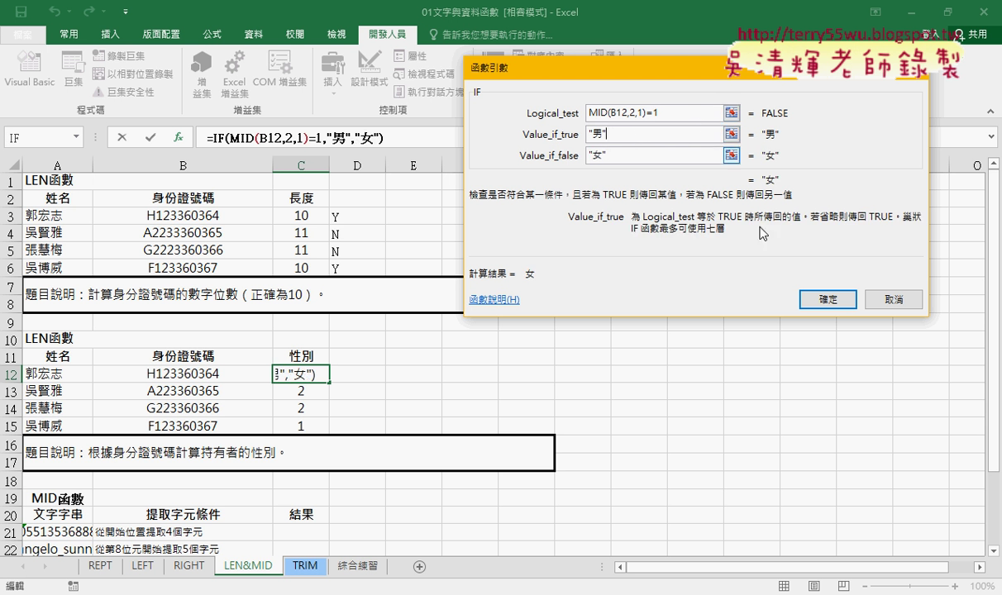
{"action": "left_click", "coordinate": [829, 301]}
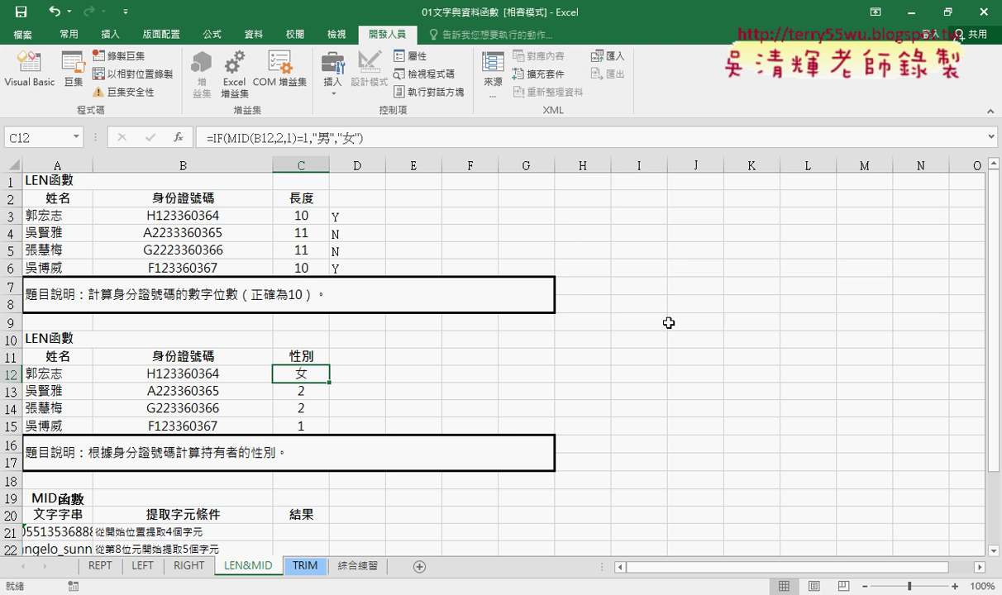
Step: Fill the gender formula down to C15, all showing 女, and reopen C12's IF arguments
{"action": "mouse_move", "coordinate": [311, 366]}
{"action": "left_mouse_down"}
{"action": "mouse_move", "coordinate": [327, 419]}
{"action": "mouse_move", "coordinate": [330, 382]}
{"action": "mouse_move", "coordinate": [328, 429]}
{"action": "left_mouse_up"}
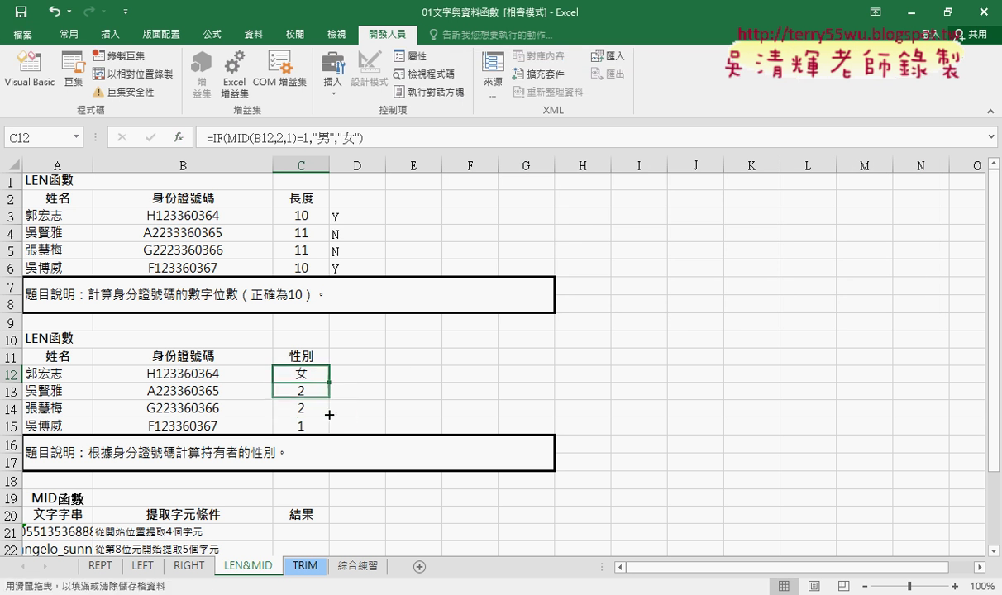
{"action": "left_click", "coordinate": [301, 370]}
{"action": "left_click", "coordinate": [204, 138]}
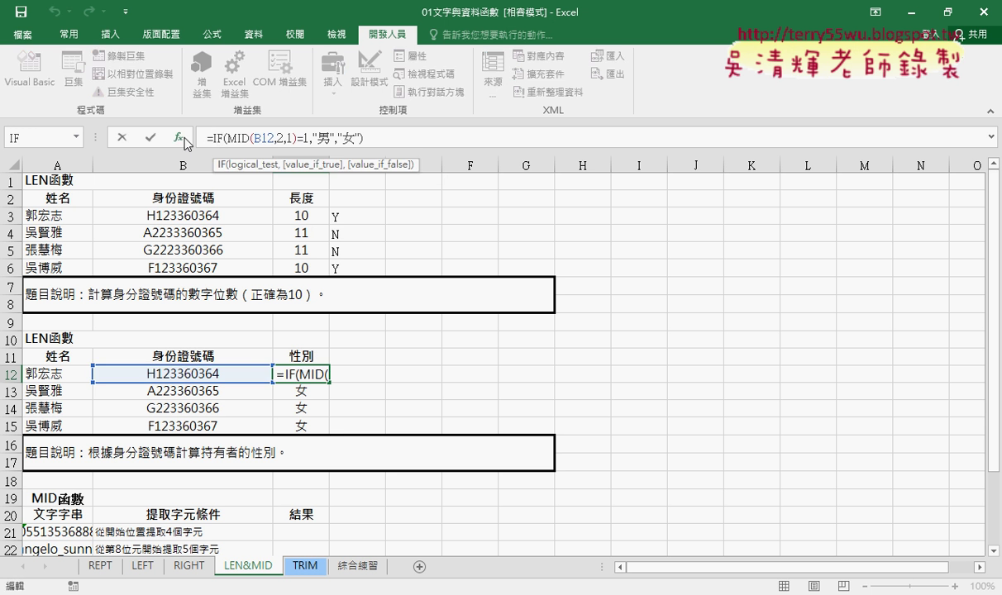
{"action": "left_click", "coordinate": [178, 137]}
Step: Examine the MID(B12,2,1)=1 test and annotate it with pen marks and underlines
{"action": "left_click", "coordinate": [693, 111]}
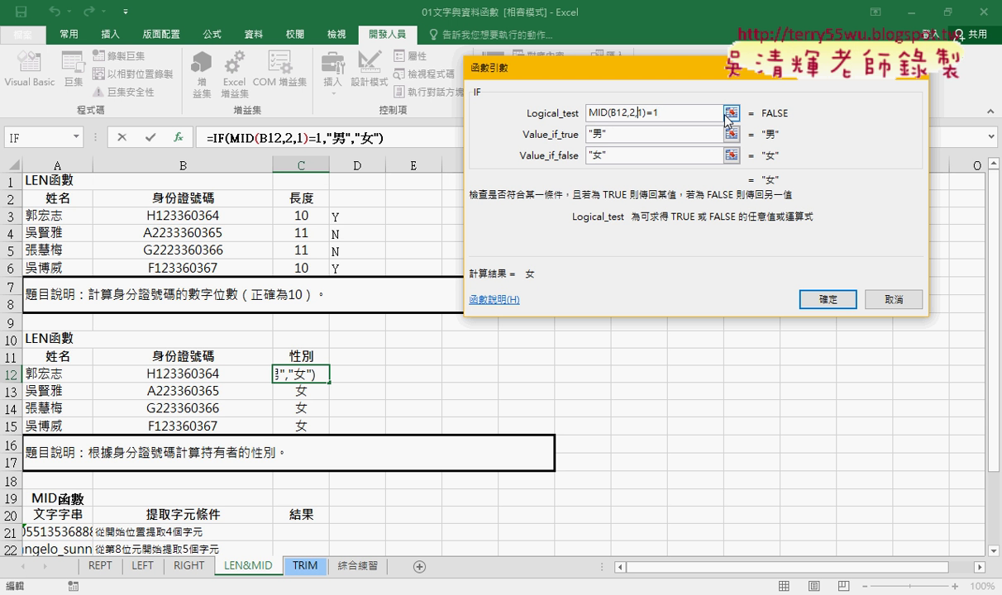
{"action": "key", "text": "Left"}
{"action": "key", "text": "Left"}
{"action": "key", "text": "Left"}
{"action": "key", "text": "shift+Left"}
{"action": "key", "text": "shift+Left"}
{"action": "left_click_drag", "start_coordinate": [541, 61], "coordinate": [561, 99]}
{"action": "left_click_drag", "start_coordinate": [576, 55], "coordinate": [572, 70]}
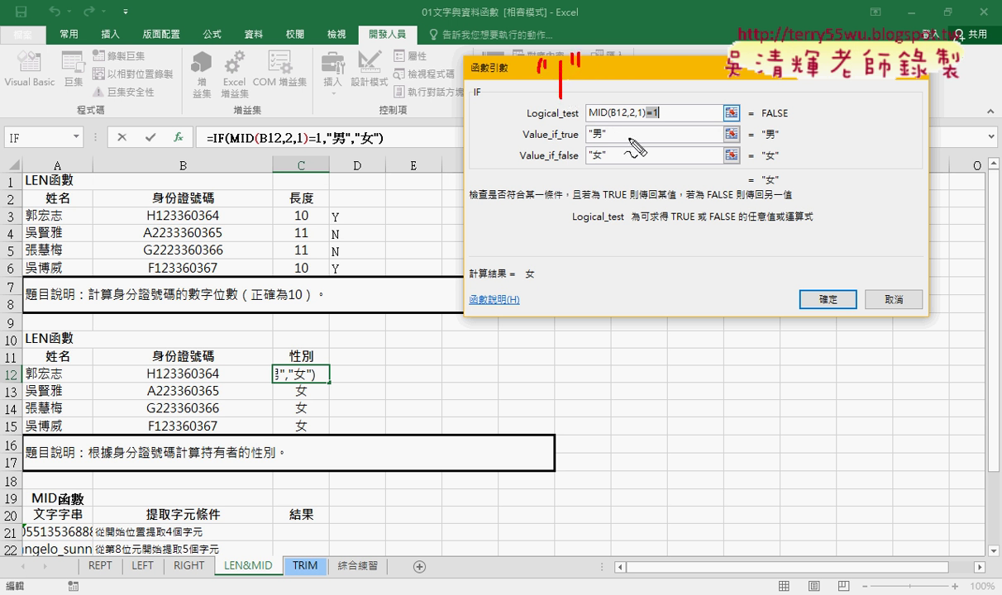
{"action": "left_click_drag", "start_coordinate": [638, 119], "coordinate": [590, 122]}
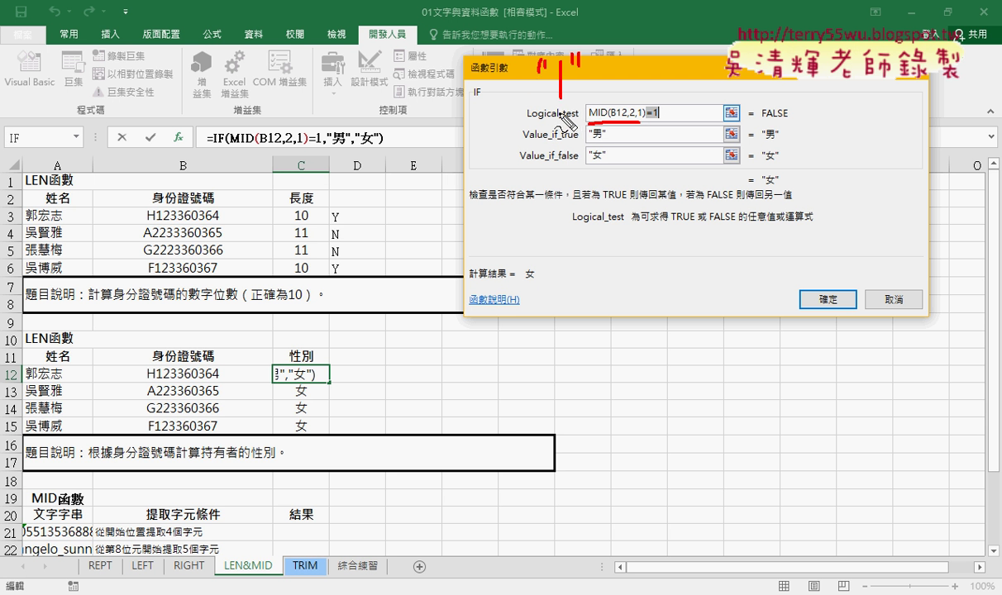
{"action": "left_click_drag", "start_coordinate": [546, 106], "coordinate": [581, 106]}
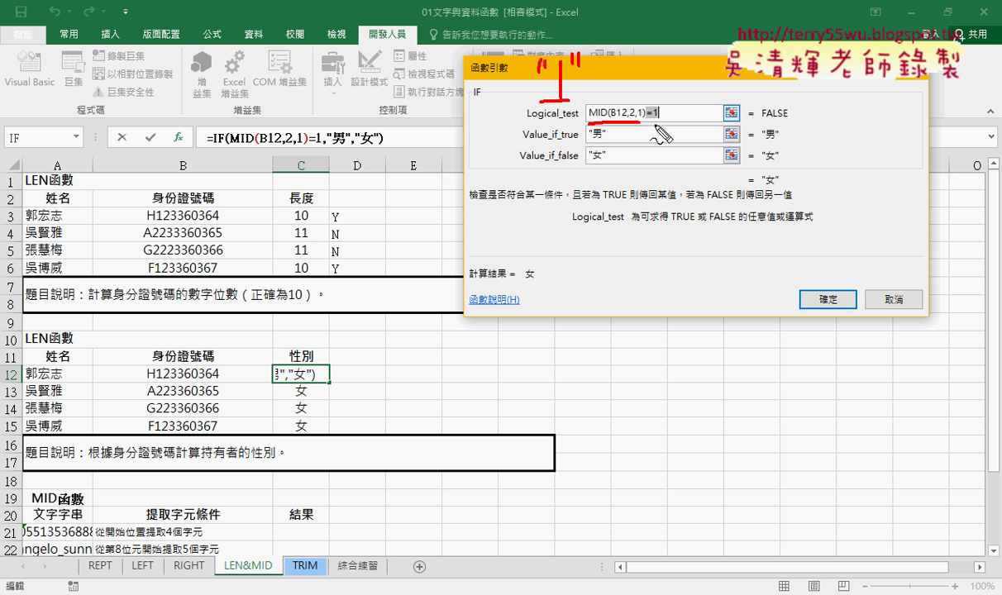
{"action": "left_click_drag", "start_coordinate": [650, 121], "coordinate": [667, 119]}
{"action": "left_click_drag", "start_coordinate": [558, 97], "coordinate": [581, 98]}
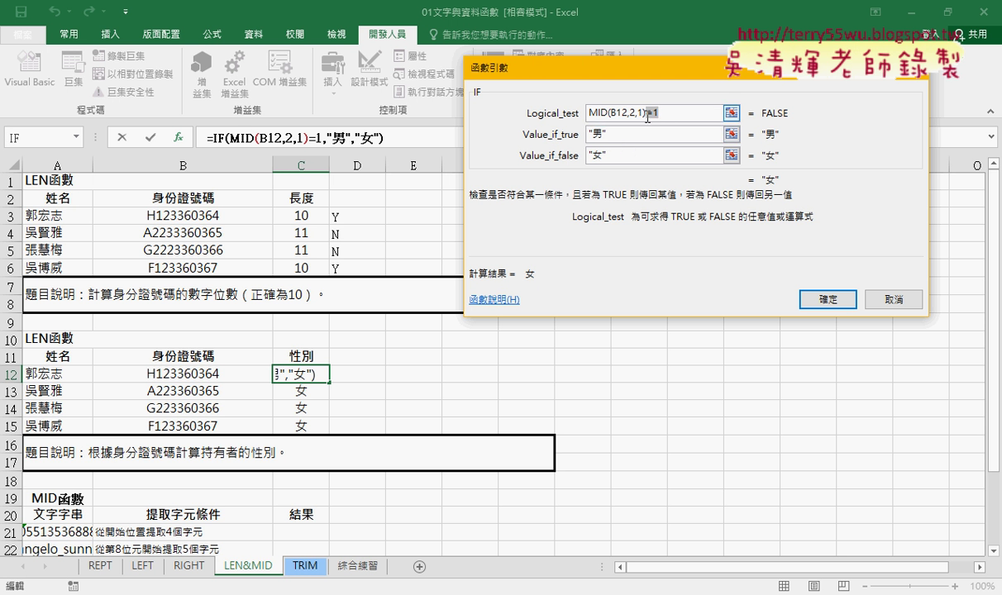
Step: Wrap the 1 in quotes so the test reads MID(B12,2,1)="1" and confirm; C12 shows 男
{"action": "left_click", "coordinate": [672, 115]}
{"action": "type", "text": "\""}
{"action": "key", "text": "Right"}
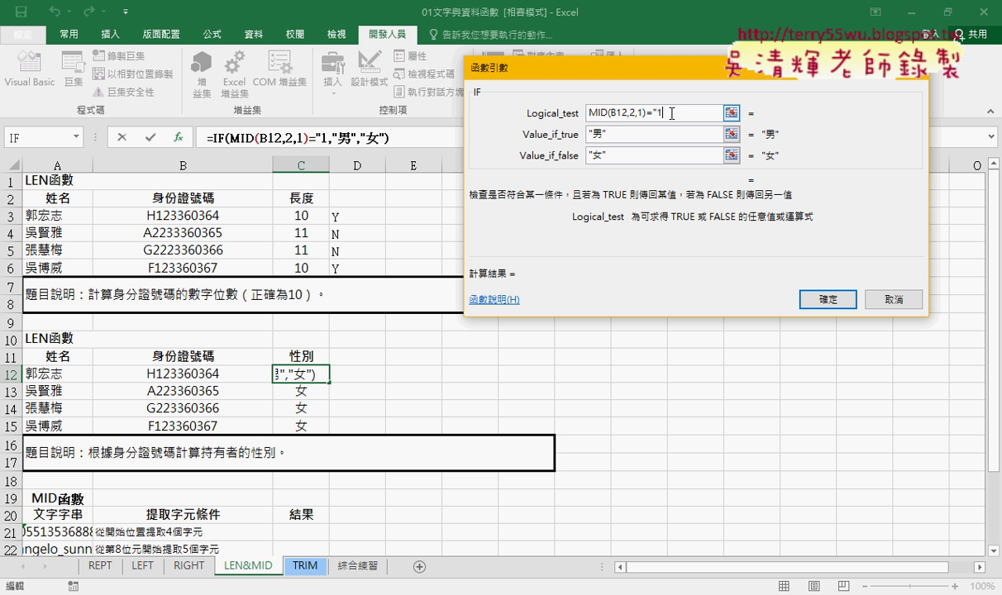
{"action": "type", "text": "\""}
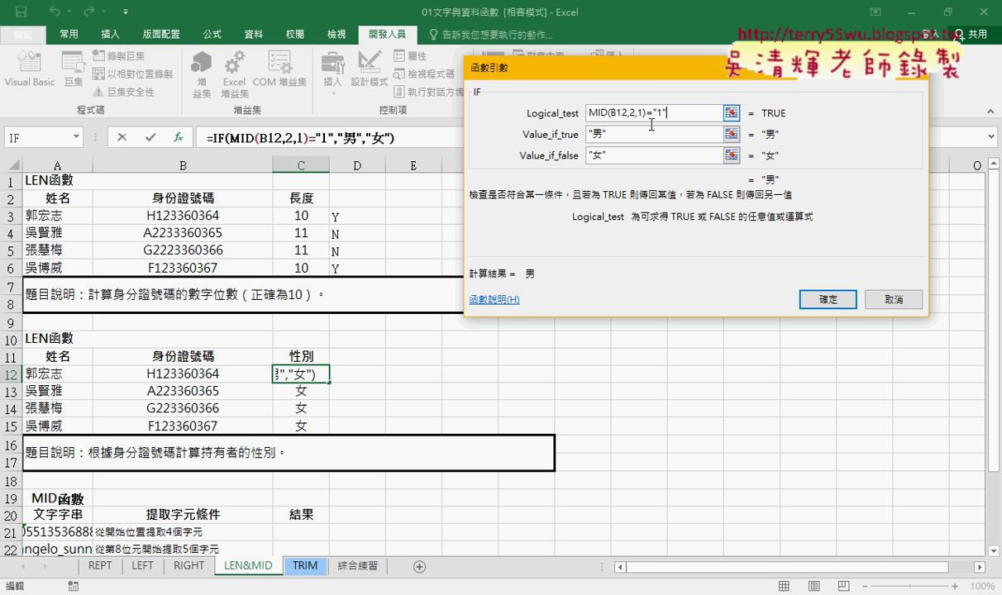
{"action": "left_click", "coordinate": [827, 299]}
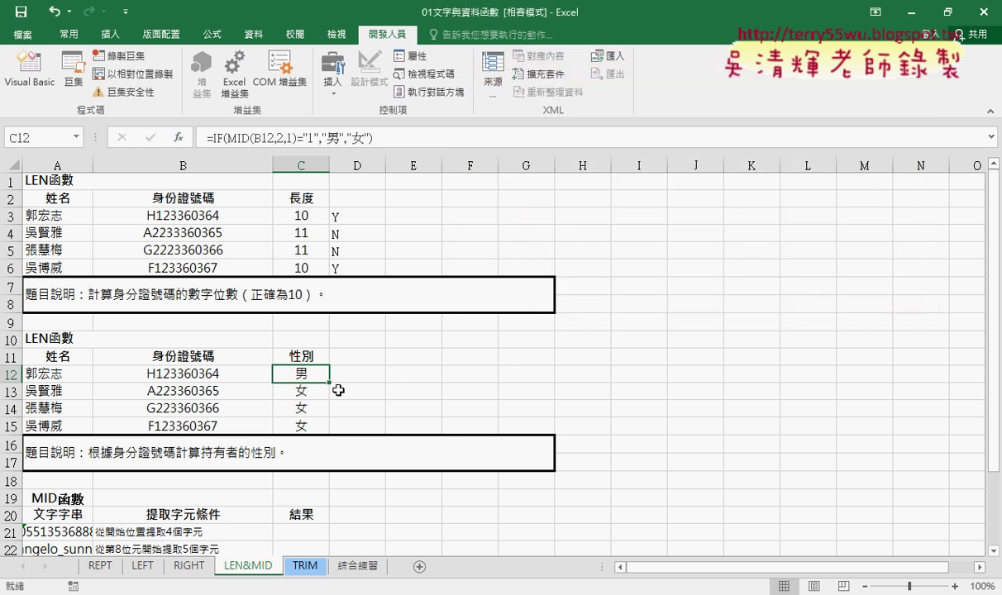
Step: Fill C12's corrected gender formula down to C15 and reopen C12's IF Function Arguments
{"action": "left_click_drag", "start_coordinate": [329, 382], "coordinate": [329, 431]}
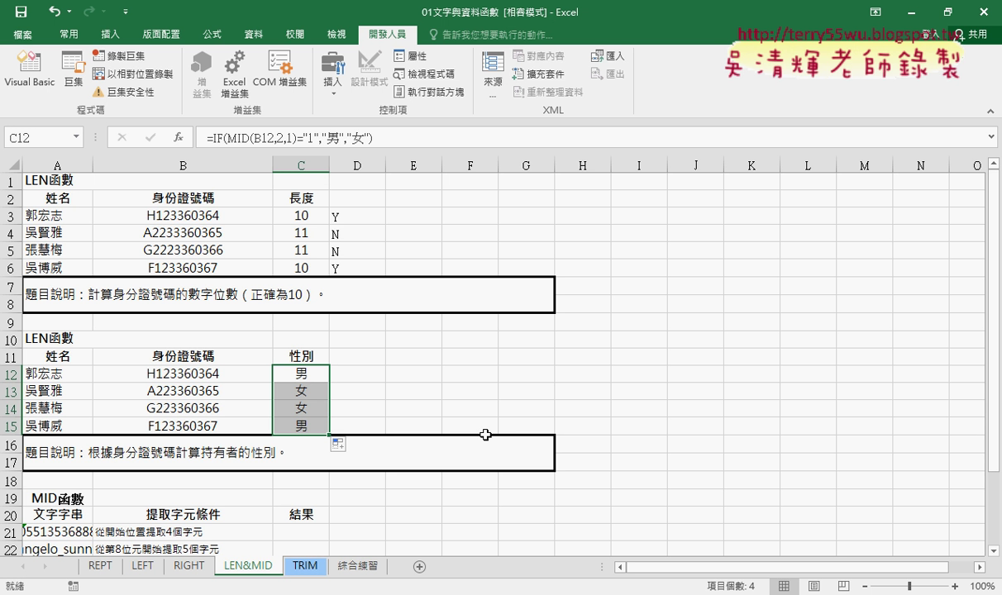
{"action": "left_click", "coordinate": [303, 372]}
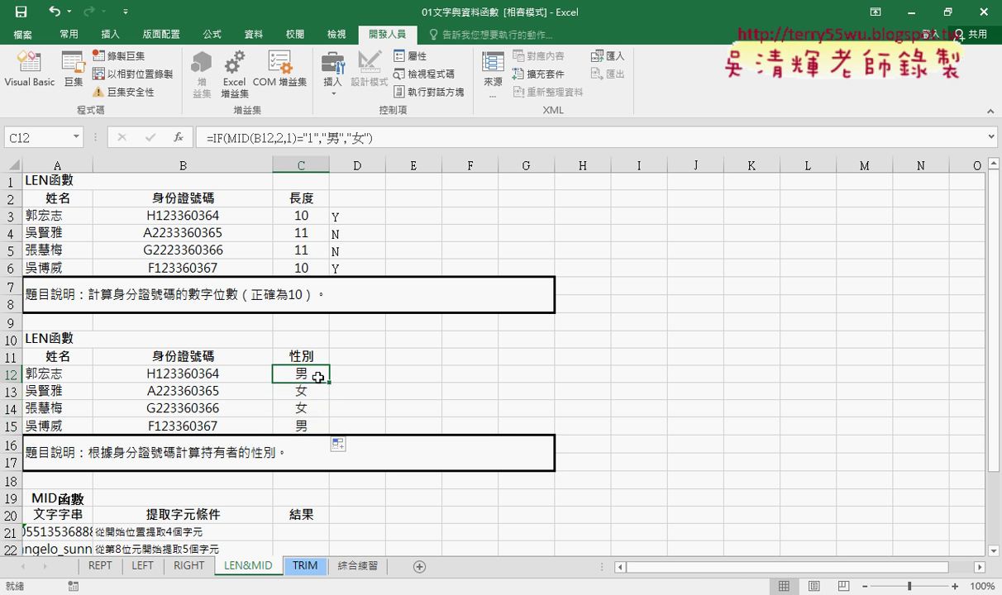
{"action": "left_click", "coordinate": [220, 137]}
{"action": "left_click", "coordinate": [178, 137]}
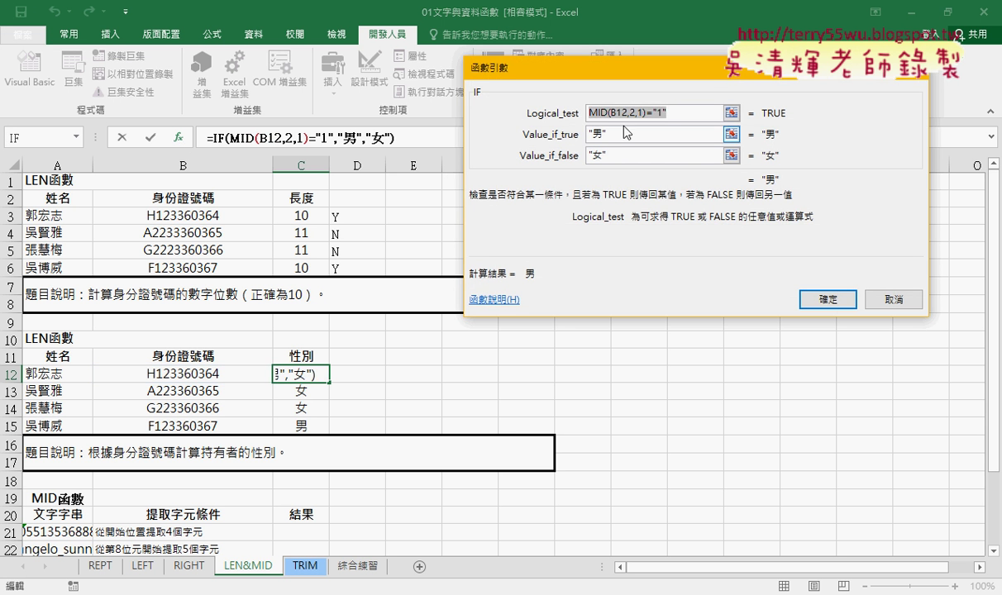
Step: Remove the quotes so the logical test compares MID(B12,2,1) against the number 1
{"action": "left_click", "coordinate": [672, 113]}
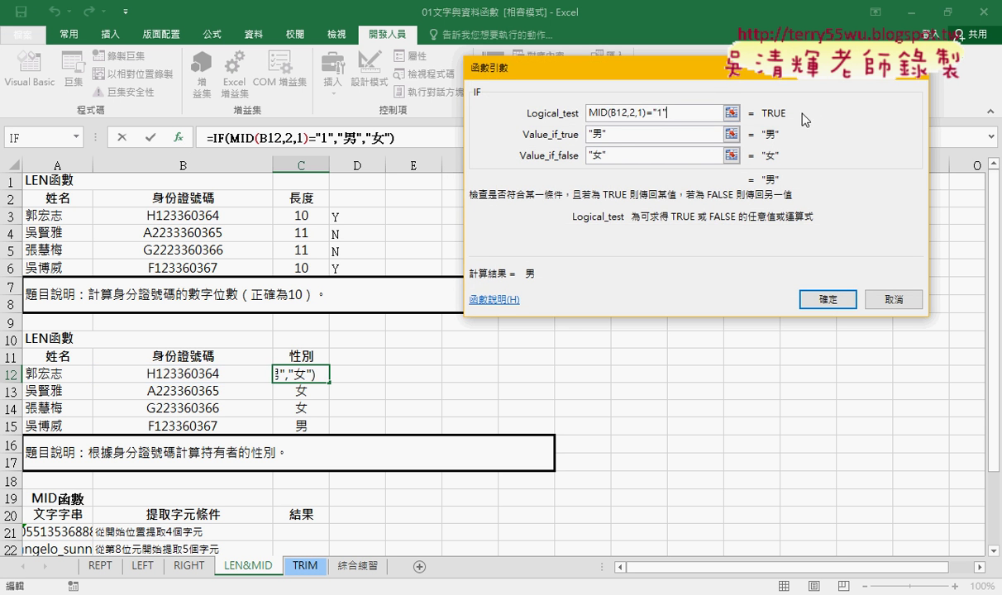
{"action": "key", "text": "BackSpace"}
{"action": "key", "text": "Left"}
{"action": "key", "text": "BackSpace"}
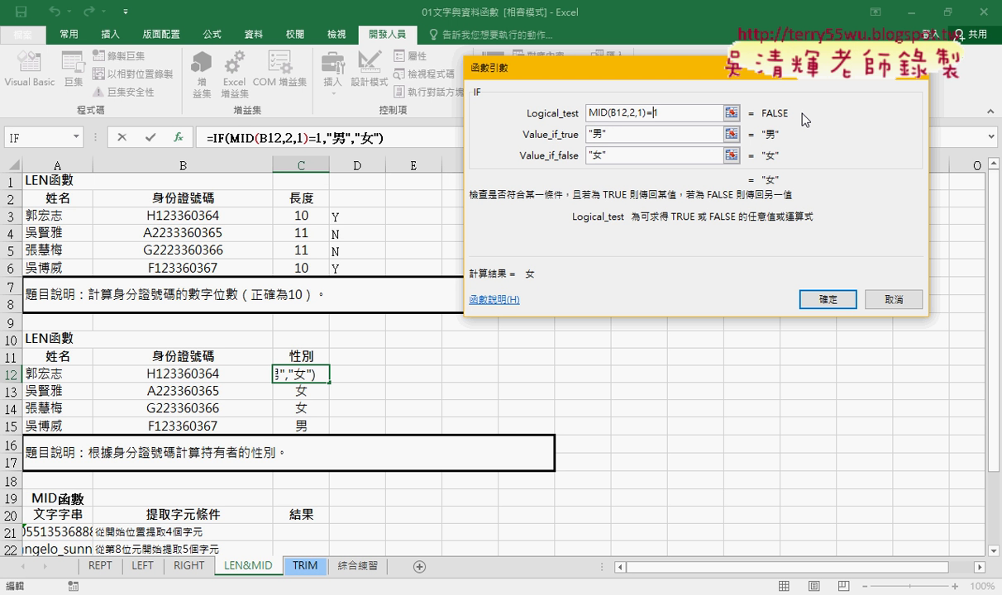
Step: Highlight the MID(B12,2,1) extraction and the =1 comparison in the logical test
{"action": "double_click", "coordinate": [667, 114]}
{"action": "left_click_drag", "start_coordinate": [647, 113], "coordinate": [539, 113]}
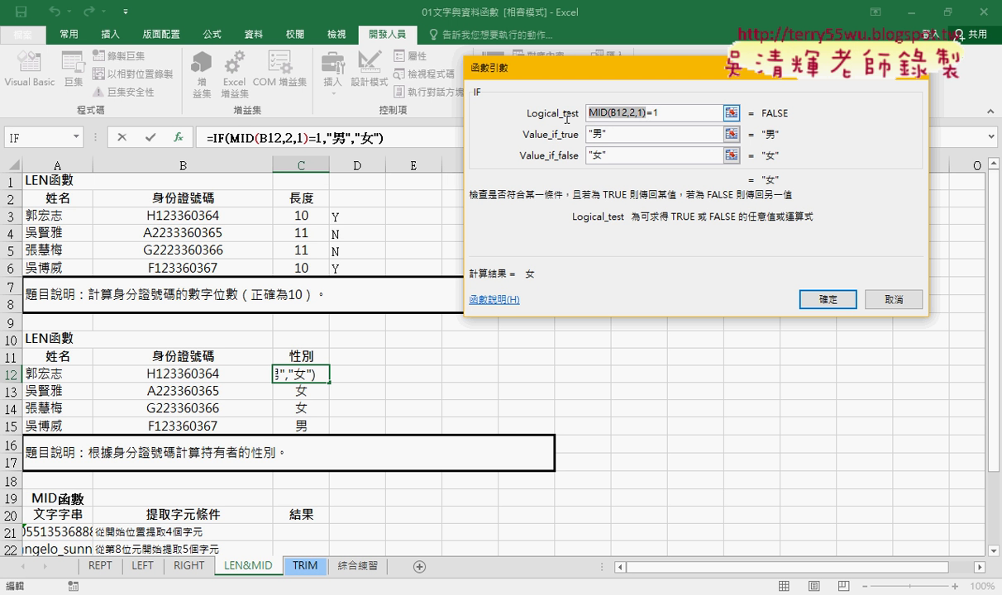
{"action": "left_click", "coordinate": [657, 111]}
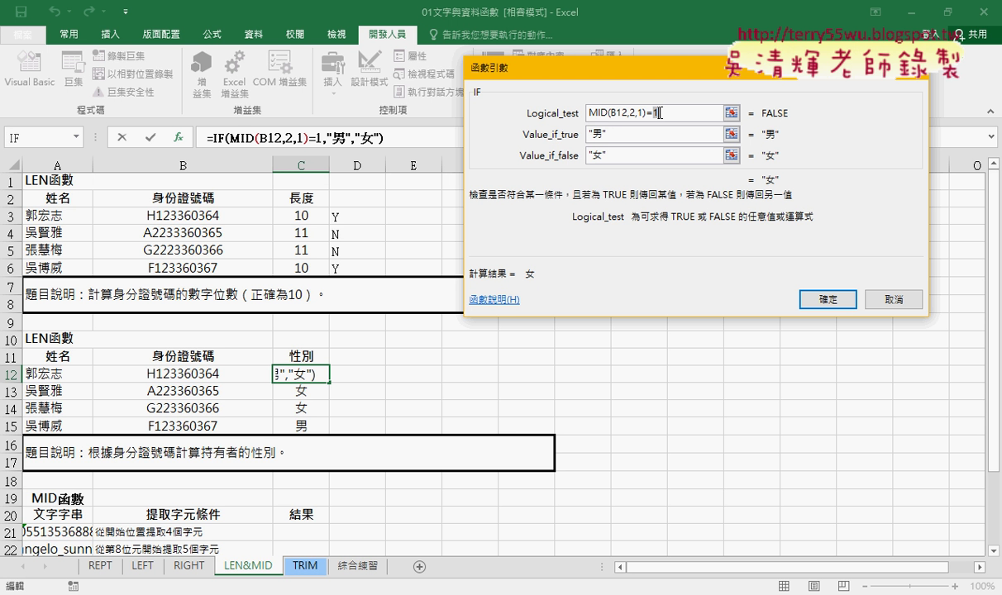
{"action": "double_click", "coordinate": [657, 113]}
{"action": "left_click_drag", "start_coordinate": [647, 112], "coordinate": [576, 120]}
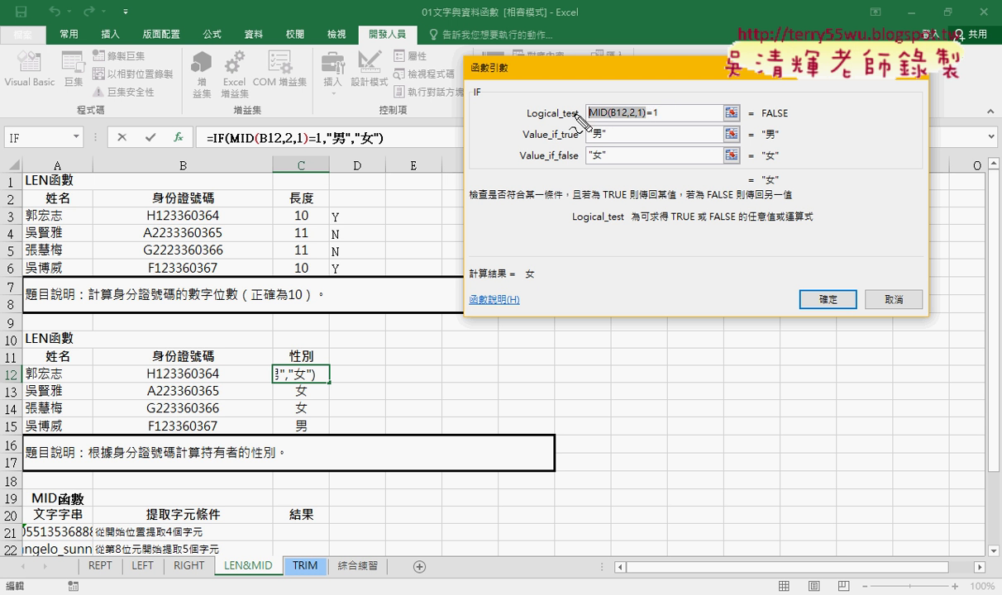
{"action": "left_click_drag", "start_coordinate": [666, 121], "coordinate": [652, 121]}
Step: Sketch annotations on the logical test explaining text versus number values, then clear them
{"action": "mouse_move", "coordinate": [705, 43]}
{"action": "left_mouse_down"}
{"action": "mouse_move", "coordinate": [705, 65]}
{"action": "mouse_move", "coordinate": [676, 56]}
{"action": "mouse_move", "coordinate": [680, 68]}
{"action": "left_mouse_up"}
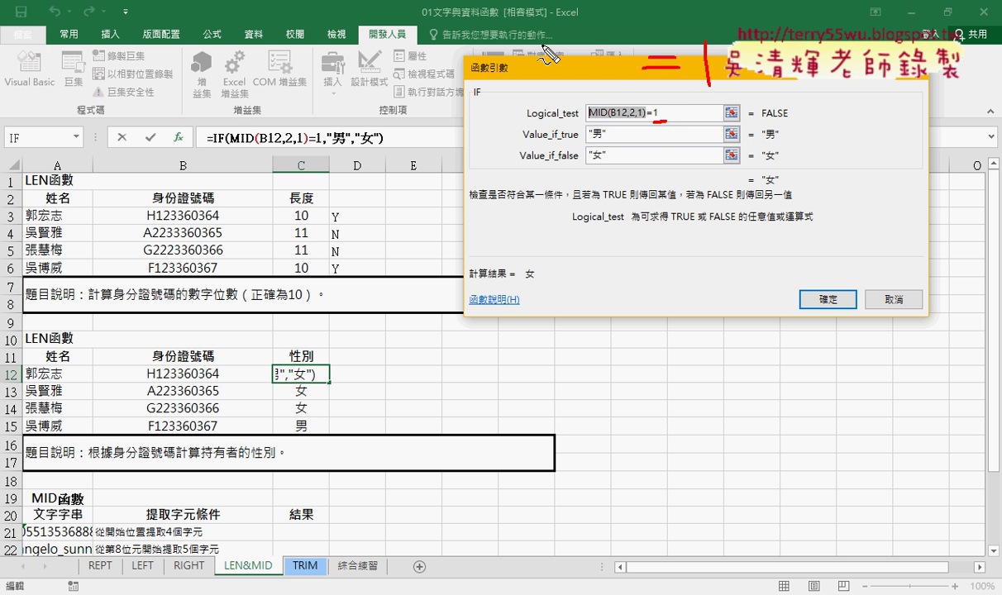
{"action": "left_click_drag", "start_coordinate": [528, 37], "coordinate": [557, 93]}
{"action": "left_click_drag", "start_coordinate": [573, 36], "coordinate": [587, 53]}
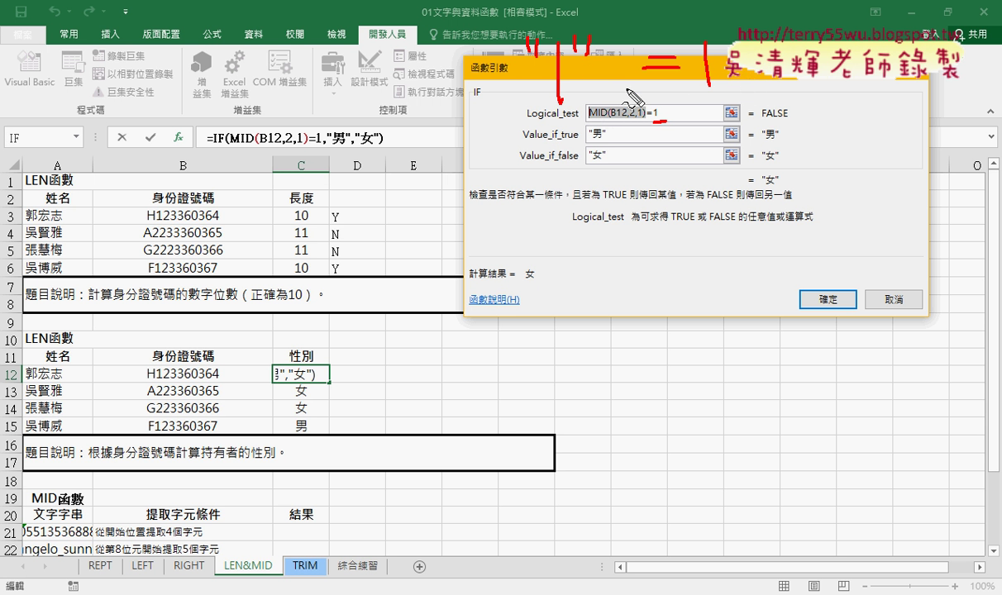
{"action": "left_click_drag", "start_coordinate": [588, 118], "coordinate": [645, 119]}
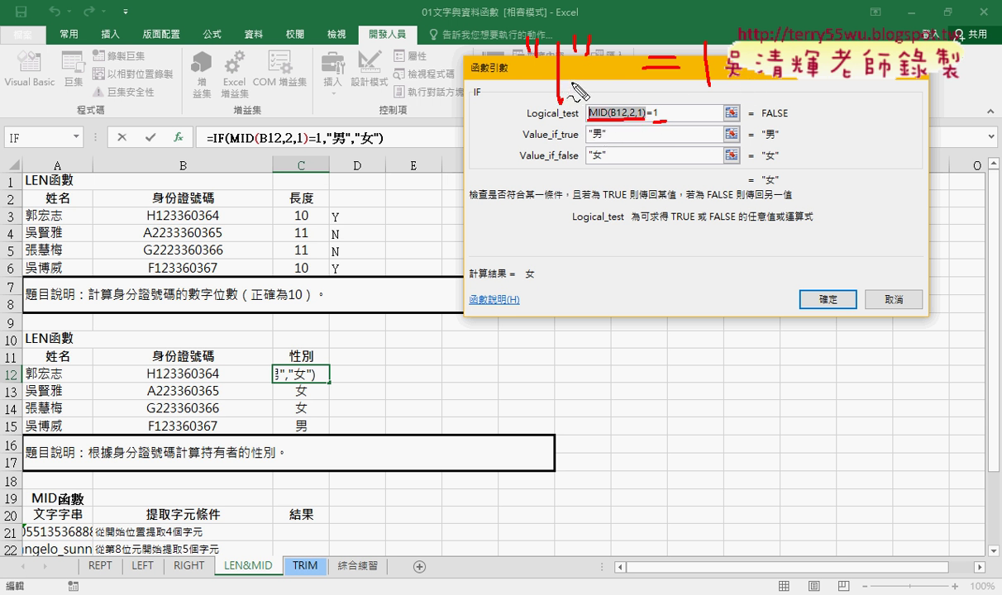
{"action": "left_click_drag", "start_coordinate": [575, 79], "coordinate": [598, 85]}
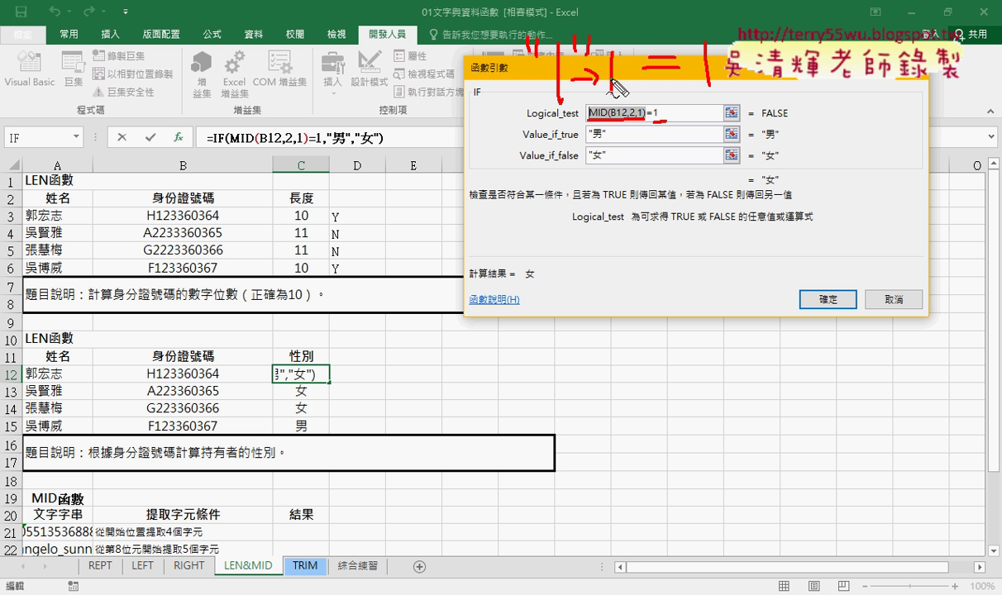
{"action": "key", "text": "Escape"}
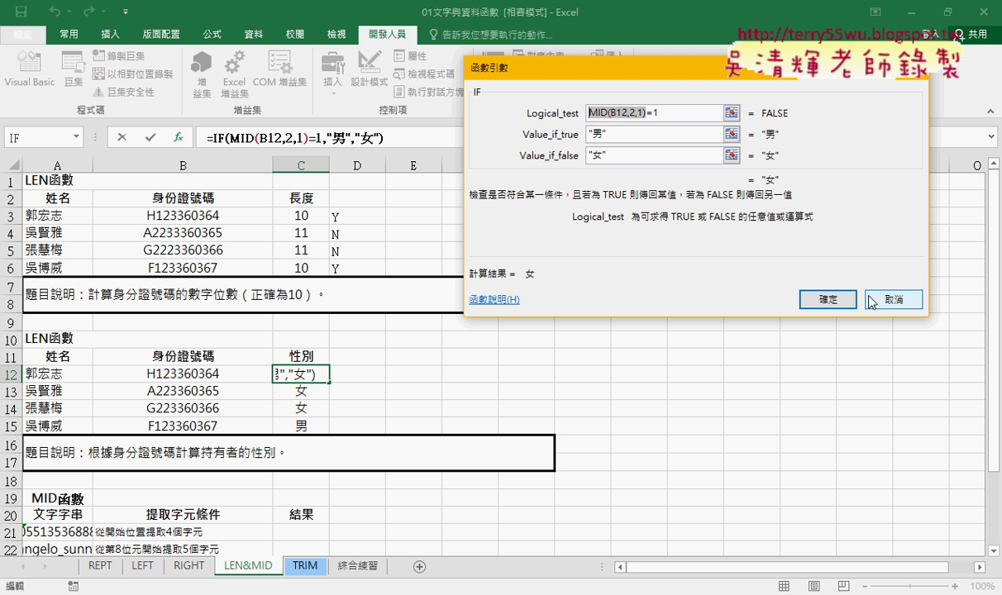
{"action": "double_click", "coordinate": [654, 113]}
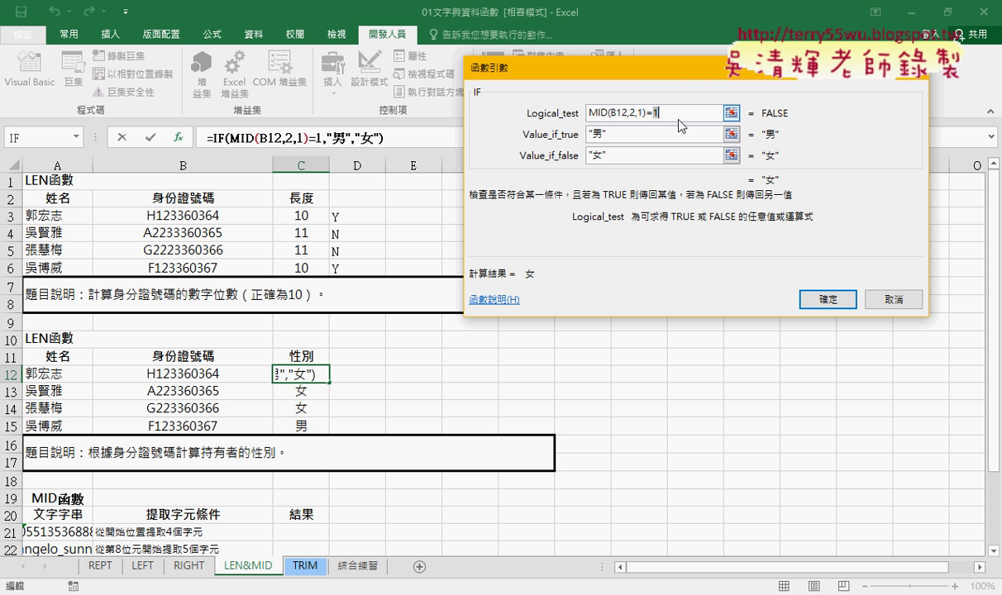
{"action": "left_click", "coordinate": [897, 303]}
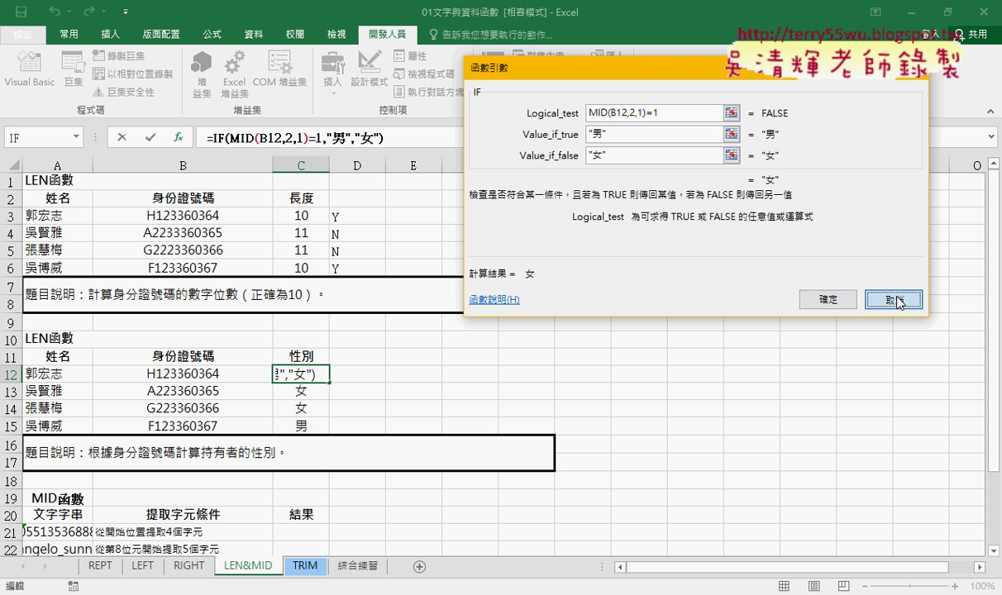
Step: Close the IF arguments keeping C12's formula, fill it down to C15, and select D12
{"action": "left_click", "coordinate": [827, 298]}
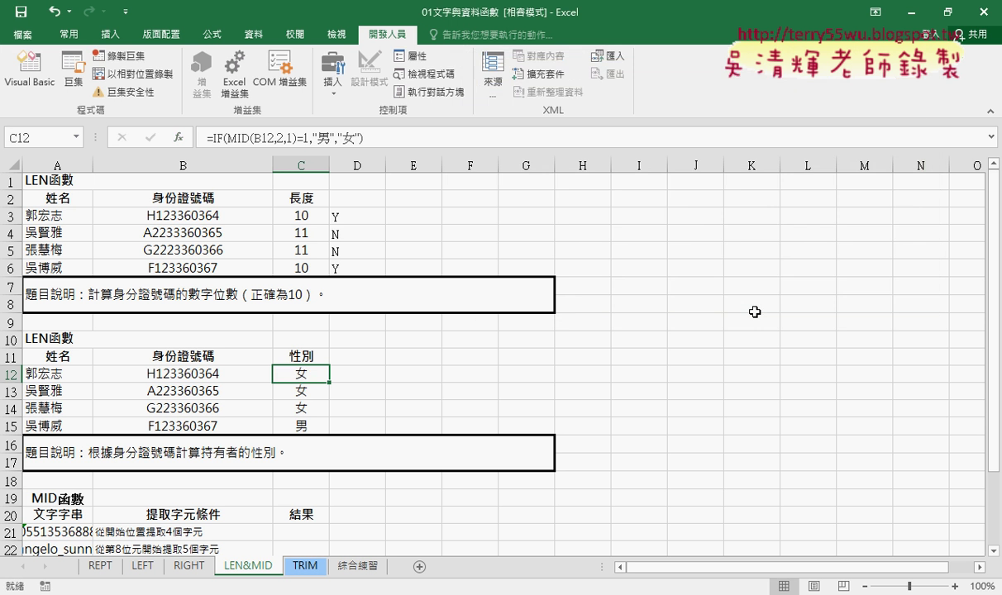
{"action": "left_click_drag", "start_coordinate": [329, 382], "coordinate": [327, 432]}
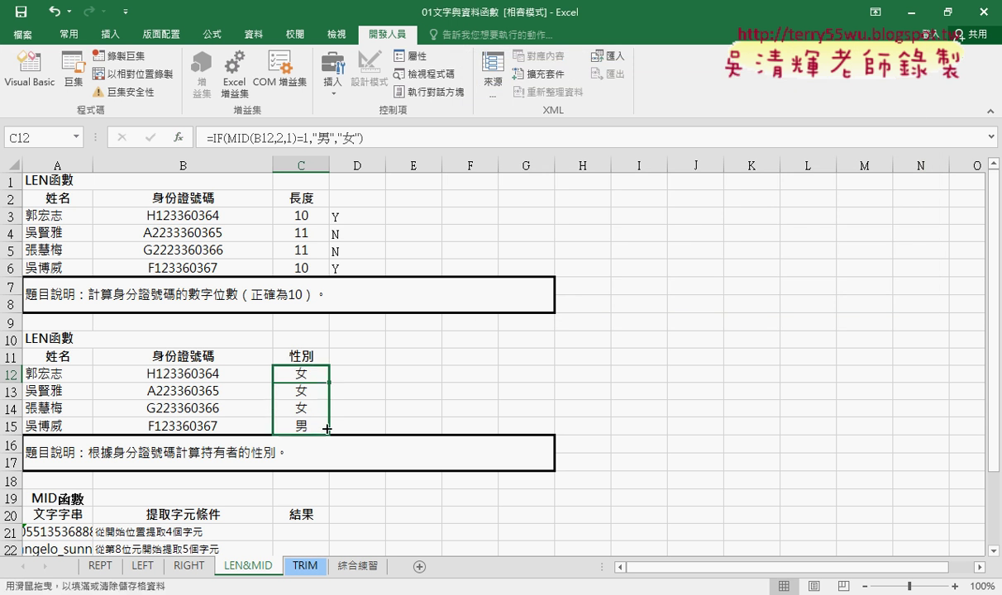
{"action": "left_click", "coordinate": [366, 371]}
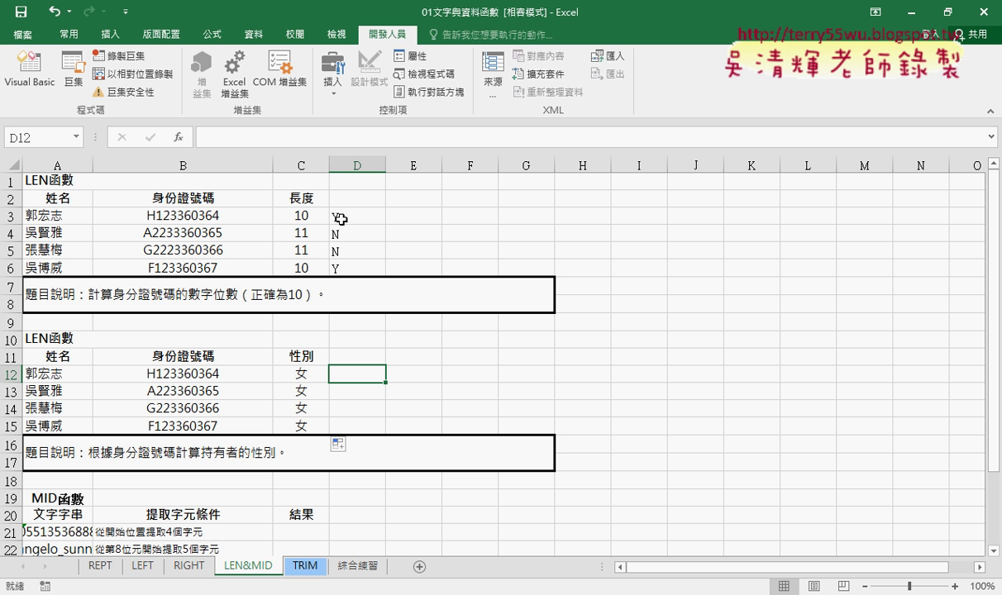
{"action": "left_click", "coordinate": [178, 137]}
{"action": "left_click", "coordinate": [673, 113]}
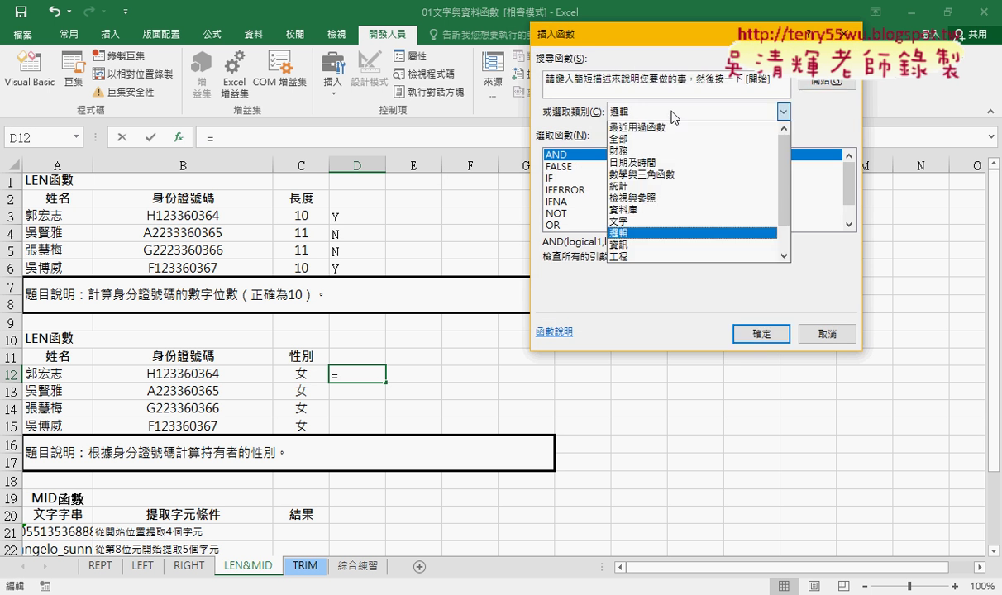
{"action": "left_click", "coordinate": [639, 222]}
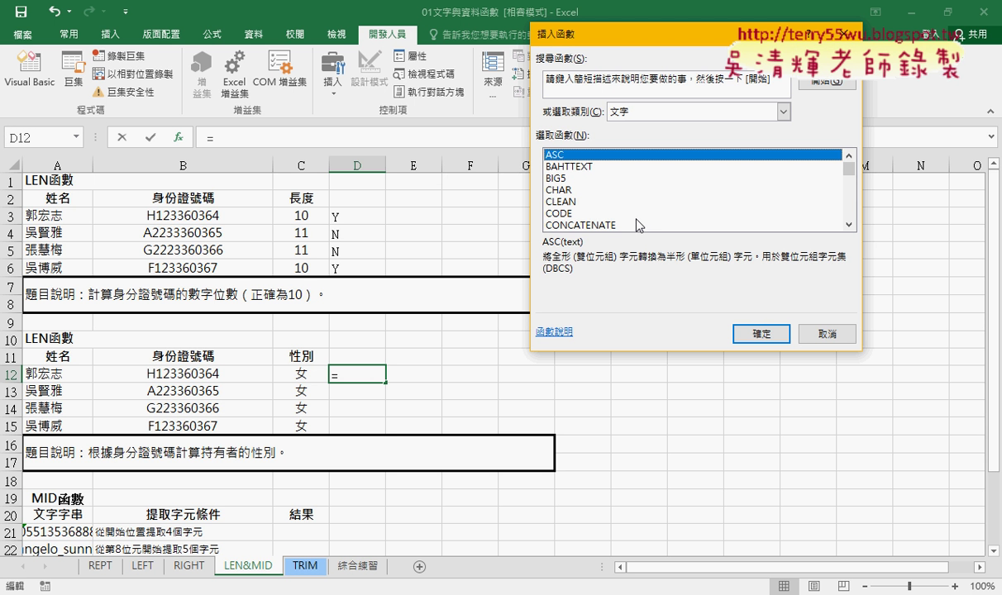
{"action": "left_click", "coordinate": [848, 184]}
{"action": "mouse_move", "coordinate": [848, 178]}
{"action": "left_mouse_down"}
{"action": "mouse_move", "coordinate": [846, 235]}
{"action": "mouse_move", "coordinate": [847, 132]}
{"action": "left_mouse_up"}
{"action": "key", "text": "Down"}
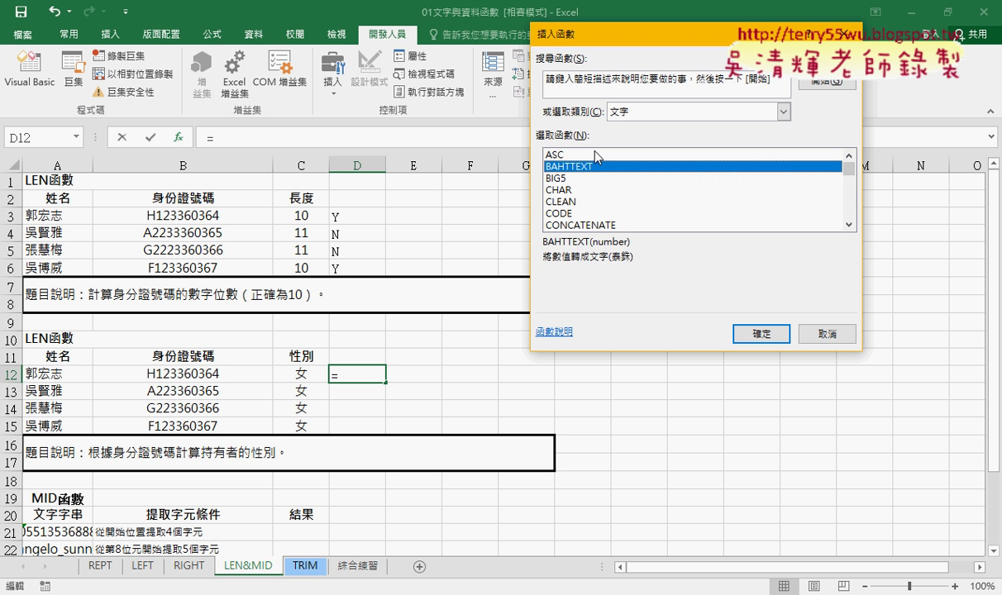
{"action": "key", "text": "Down"}
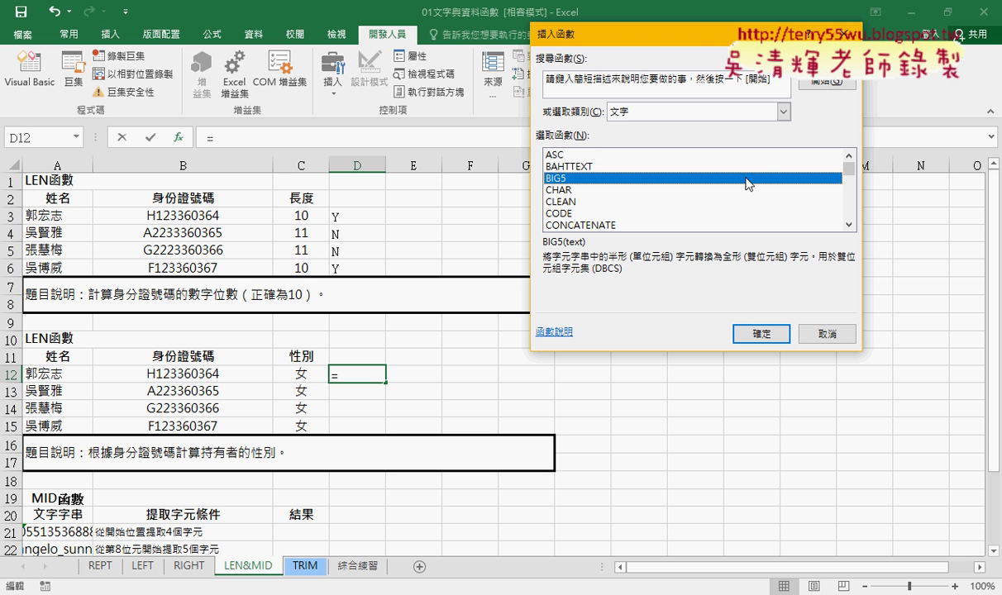
{"action": "scroll", "coordinate": [807, 166], "scroll_direction": "down", "scroll_amount": 10}
{"action": "left_click", "coordinate": [562, 225]}
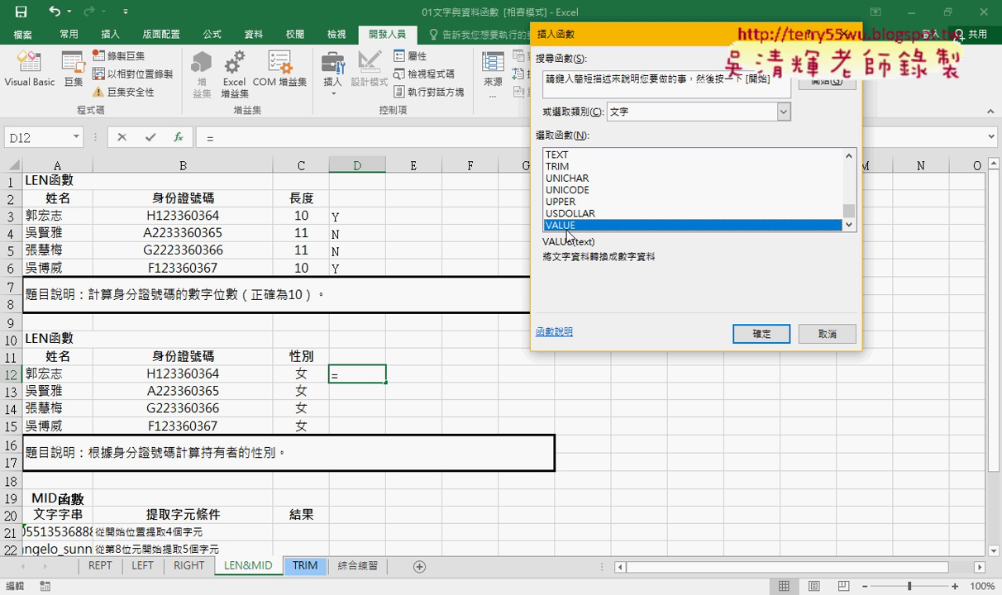
{"action": "left_click", "coordinate": [827, 333]}
{"action": "left_click", "coordinate": [298, 373]}
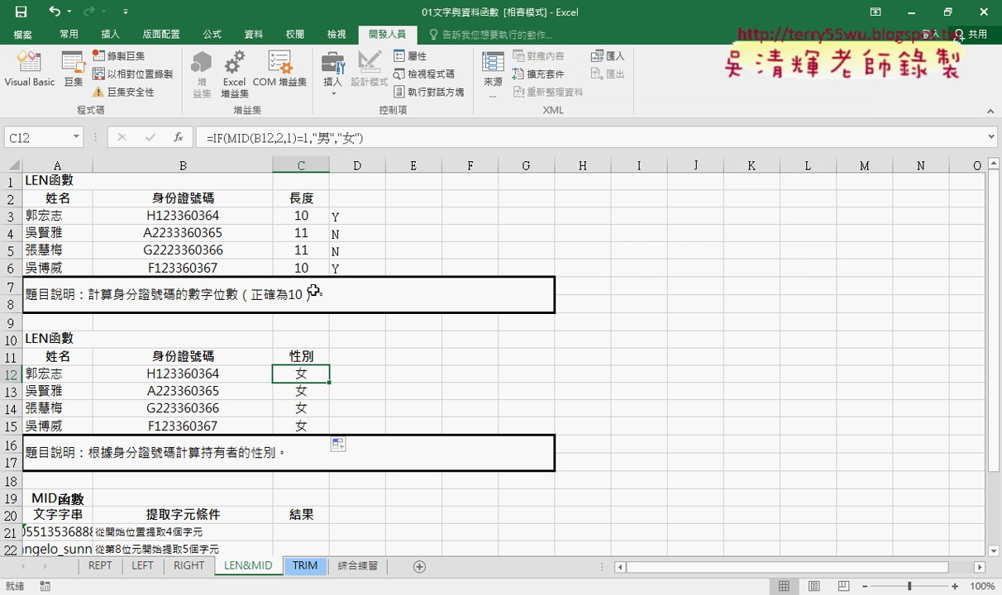
Step: Wrap the MID part of C12's logical test in VALUE: VALUE(MID(B12,2,1))=1
{"action": "left_click", "coordinate": [205, 131]}
{"action": "key", "text": "End"}
{"action": "left_click", "coordinate": [178, 137]}
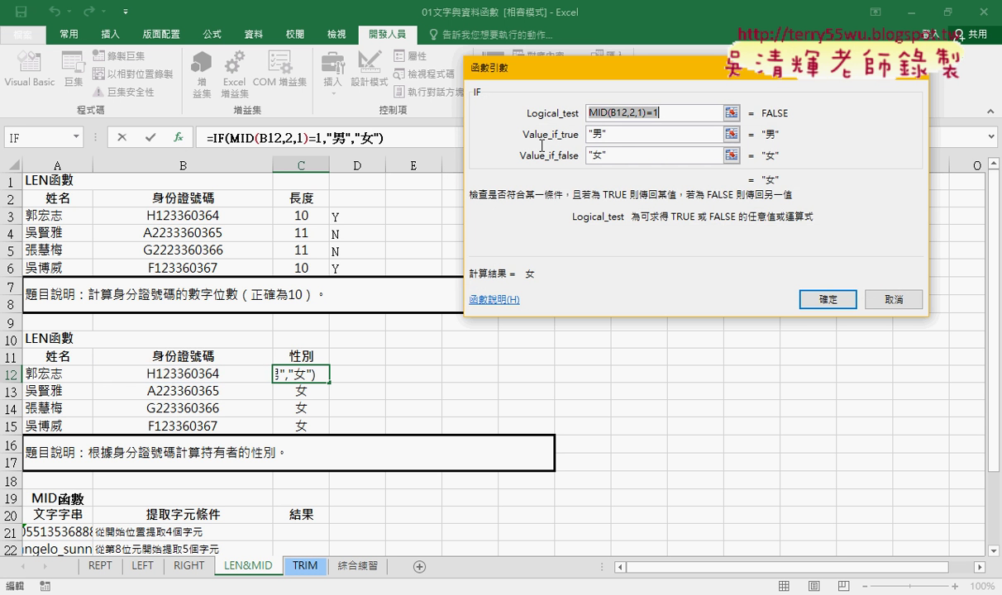
{"action": "left_click", "coordinate": [650, 113]}
{"action": "left_click_drag", "start_coordinate": [649, 113], "coordinate": [549, 111]}
{"action": "left_click", "coordinate": [592, 113]}
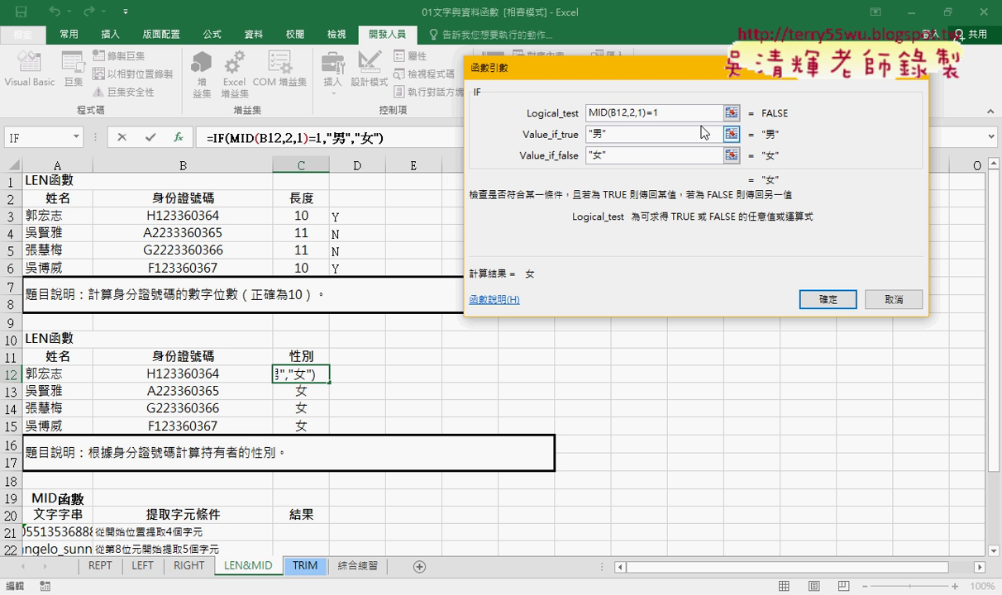
{"action": "type", "text": "("}
{"action": "key", "text": "BackSpace"}
{"action": "type", "text": "v"}
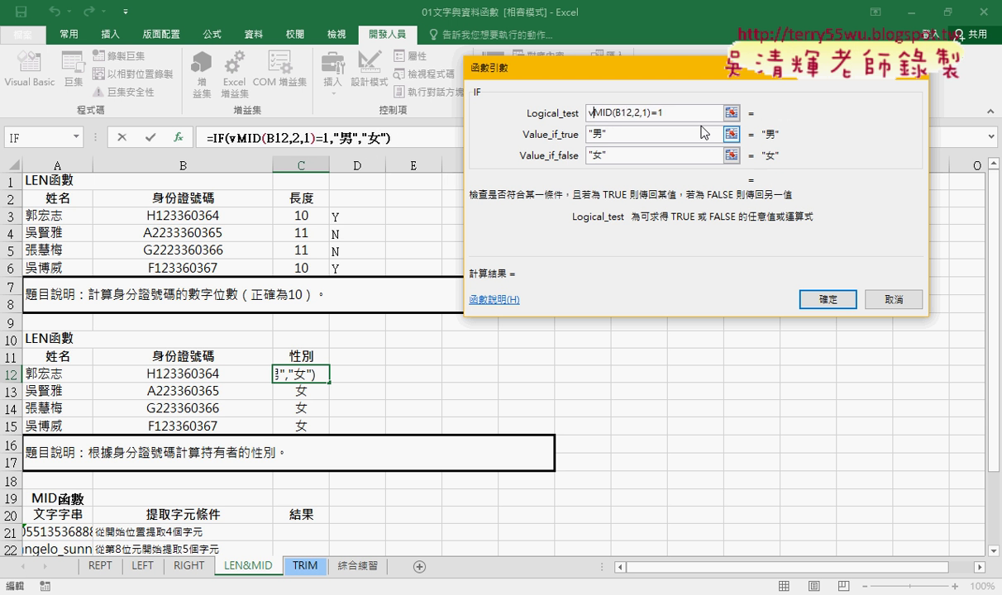
{"action": "type", "text": "alue"}
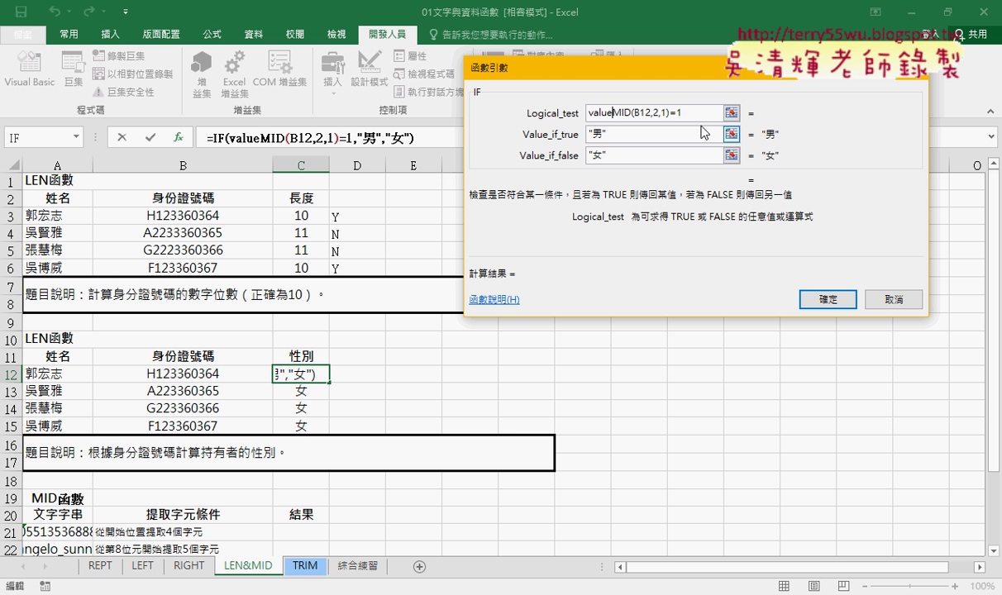
{"action": "type", "text": "("}
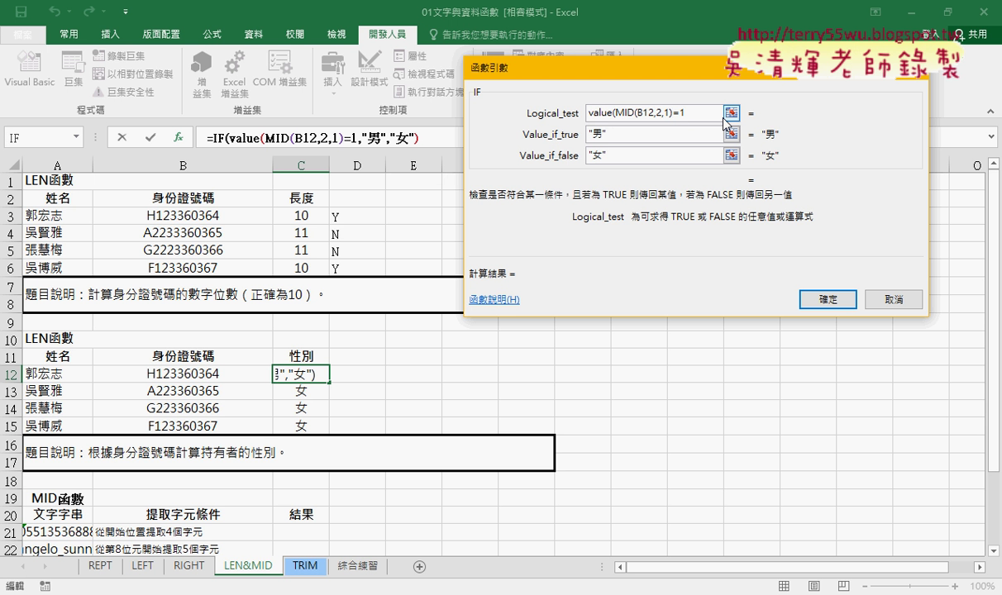
{"action": "type", "text": ")"}
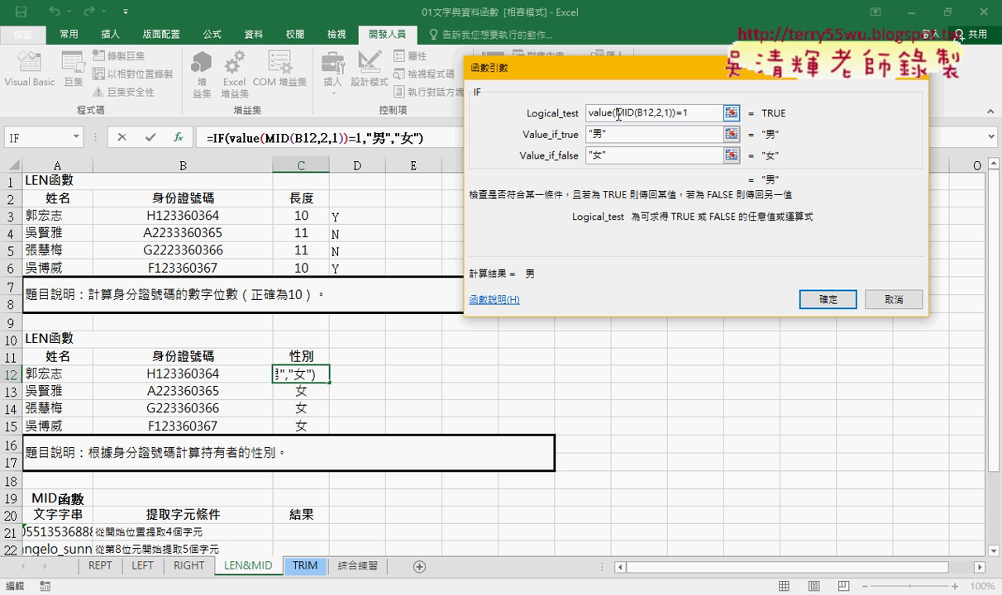
Step: Annotate the VALUE-wrapped test, clear the marks, and confirm so C12 shows 男
{"action": "left_click_drag", "start_coordinate": [603, 113], "coordinate": [674, 113]}
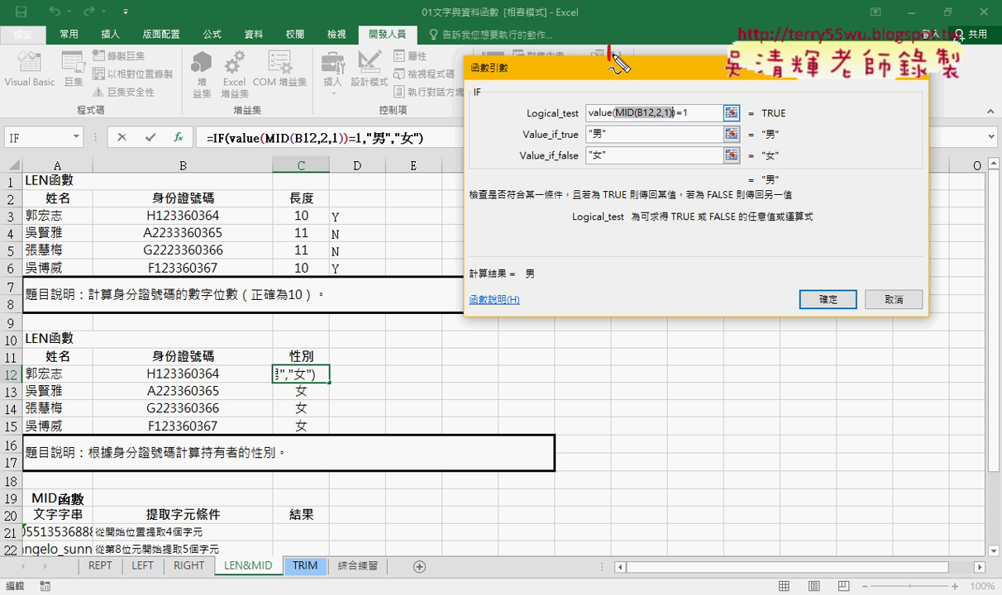
{"action": "left_click_drag", "start_coordinate": [610, 46], "coordinate": [610, 58]}
{"action": "left_click_drag", "start_coordinate": [617, 44], "coordinate": [630, 89]}
{"action": "left_click_drag", "start_coordinate": [650, 35], "coordinate": [651, 46]}
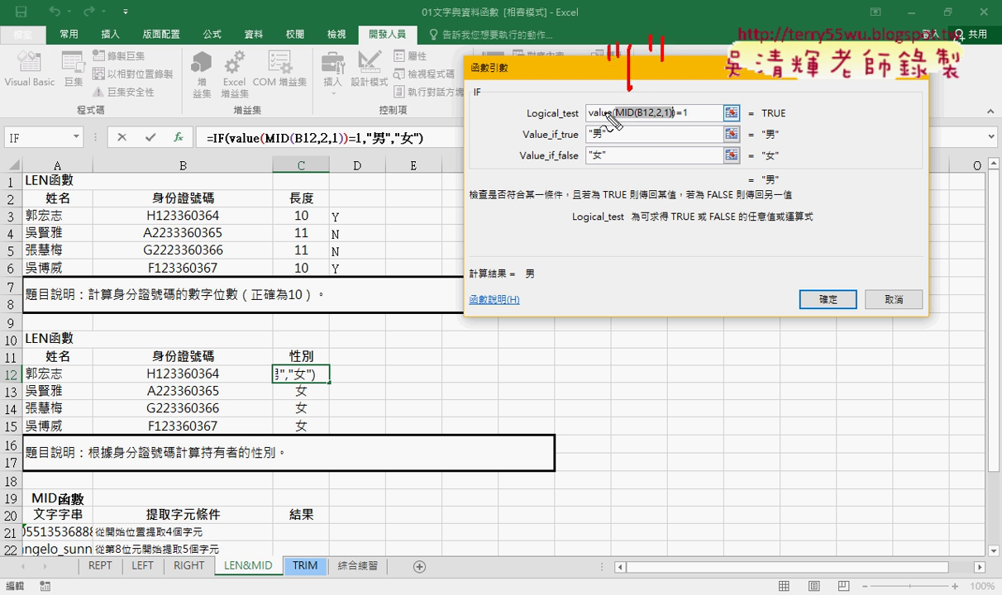
{"action": "left_click_drag", "start_coordinate": [587, 119], "coordinate": [607, 117]}
{"action": "mouse_move", "coordinate": [664, 69]}
{"action": "left_mouse_down"}
{"action": "mouse_move", "coordinate": [699, 70]}
{"action": "mouse_move", "coordinate": [697, 82]}
{"action": "left_mouse_up"}
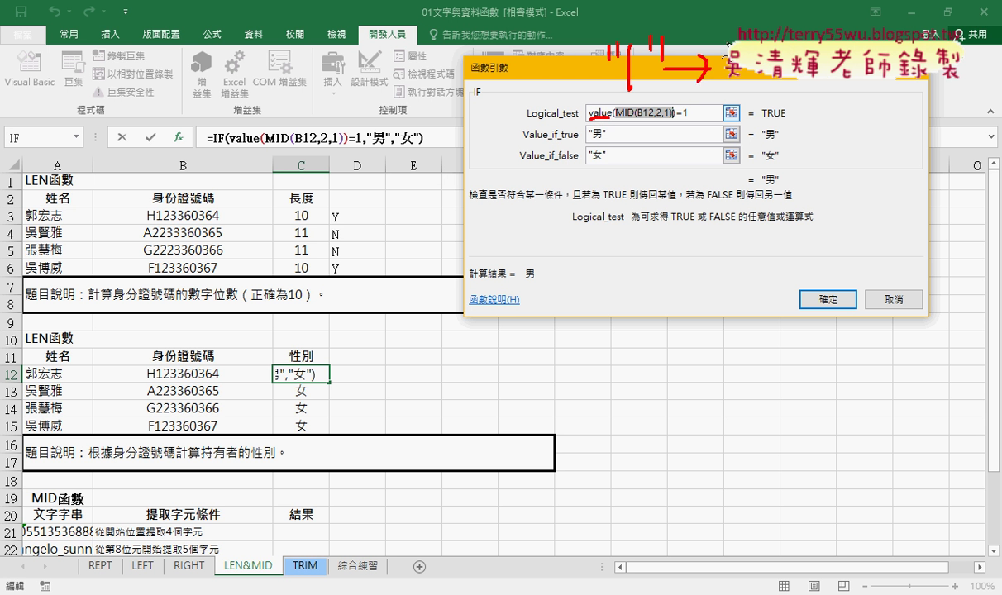
{"action": "left_click_drag", "start_coordinate": [673, 120], "coordinate": [693, 119]}
{"action": "left_click_drag", "start_coordinate": [750, 19], "coordinate": [750, 38]}
{"action": "key", "text": "Escape"}
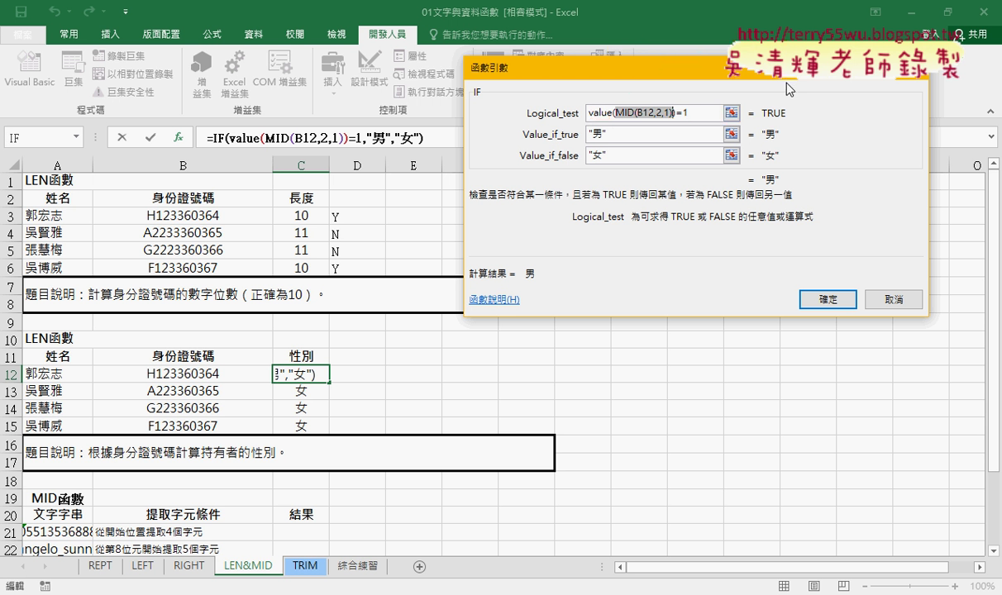
{"action": "left_click", "coordinate": [838, 300]}
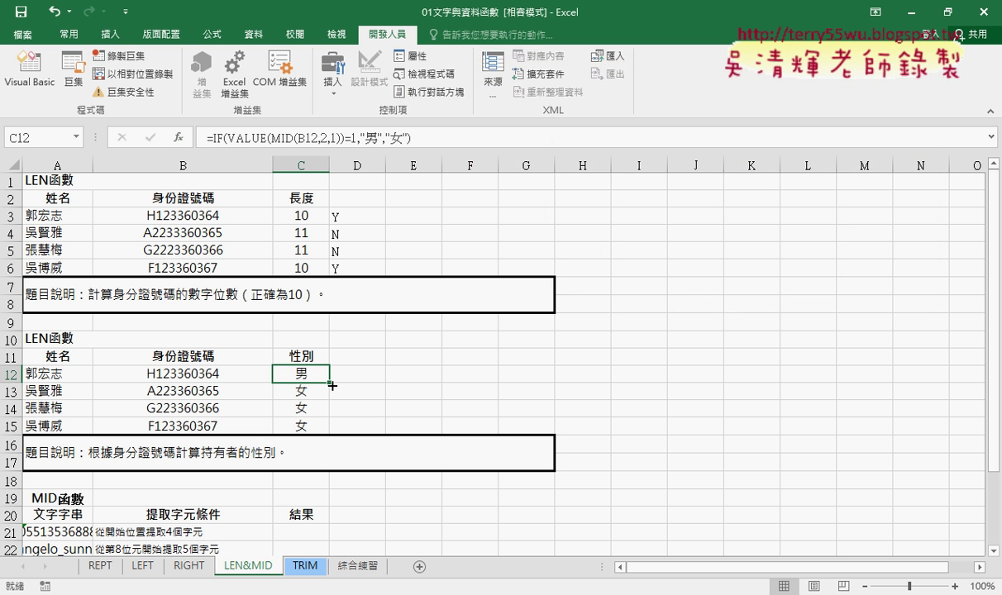
Step: Fill the VALUE formula down to C15 (男, 女, 女, 男) and switch to the Google Docs notes
{"action": "left_click_drag", "start_coordinate": [329, 382], "coordinate": [332, 431]}
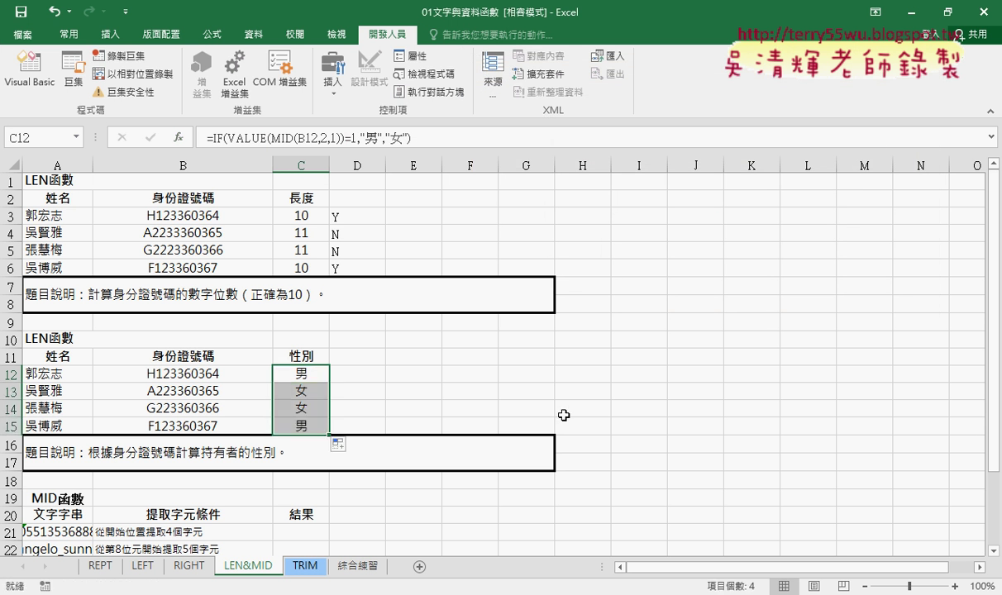
{"action": "key", "text": "alt+Tab"}
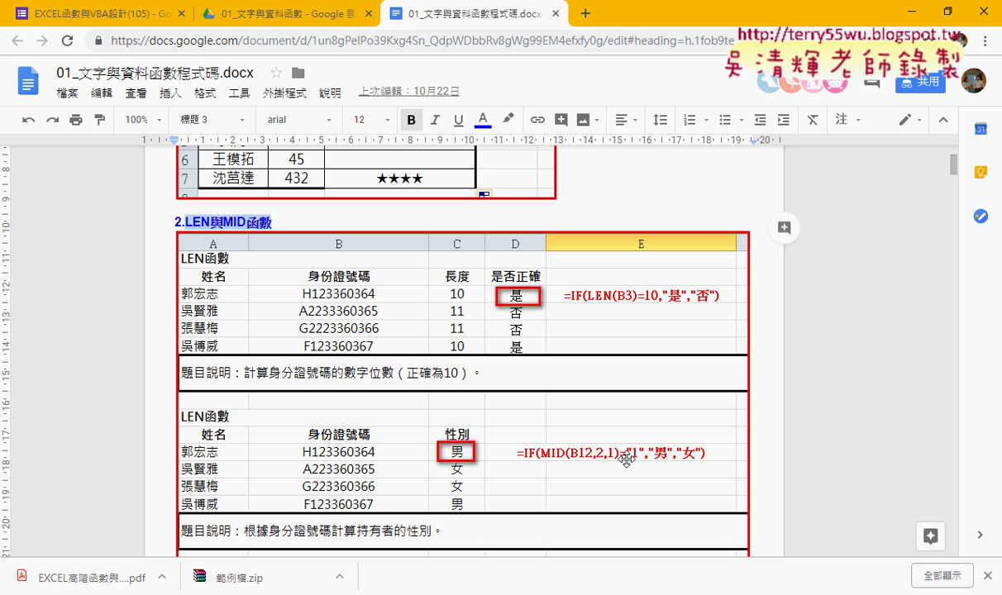
Step: Scroll to the alternative formula =IF(VALUE(MID(B12,2,1))=1,"男","女") and highlight its VALUE(MID part
{"action": "scroll", "coordinate": [653, 439], "scroll_direction": "down", "scroll_amount": 2}
{"action": "scroll", "coordinate": [670, 444], "scroll_direction": "down", "scroll_amount": 1}
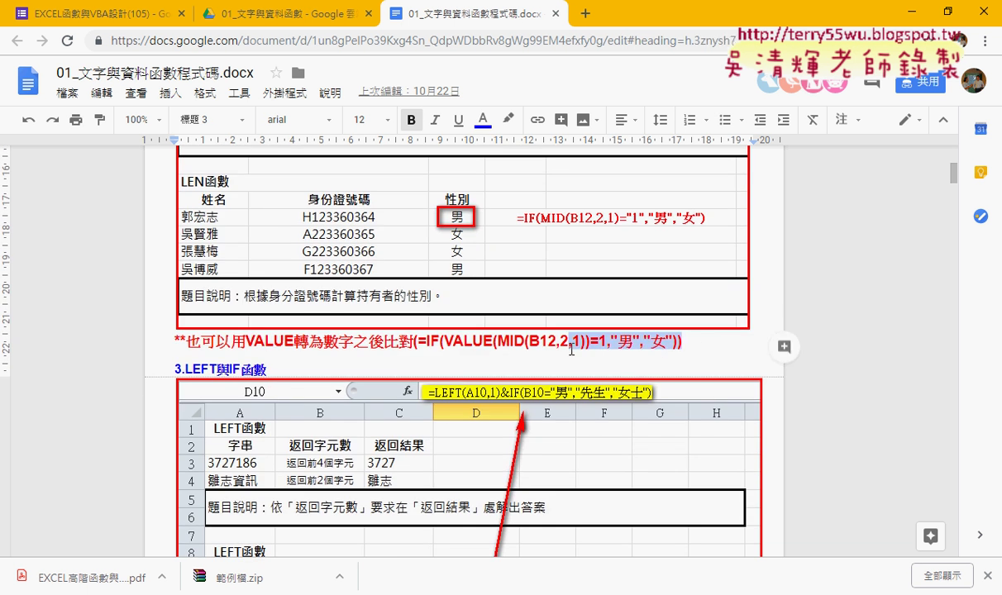
{"action": "left_click", "coordinate": [517, 340]}
{"action": "left_click_drag", "start_coordinate": [444, 341], "coordinate": [562, 340]}
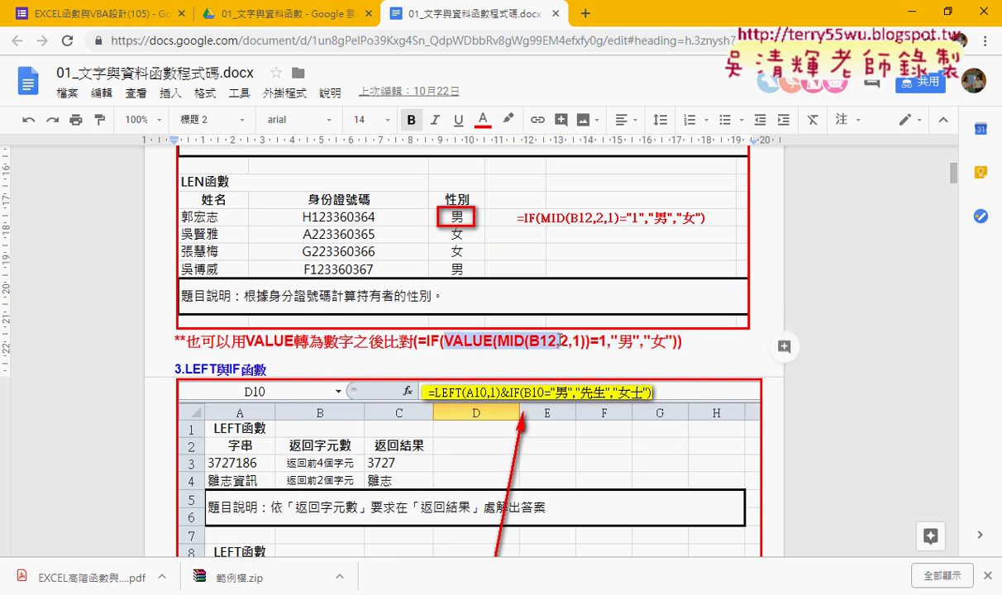